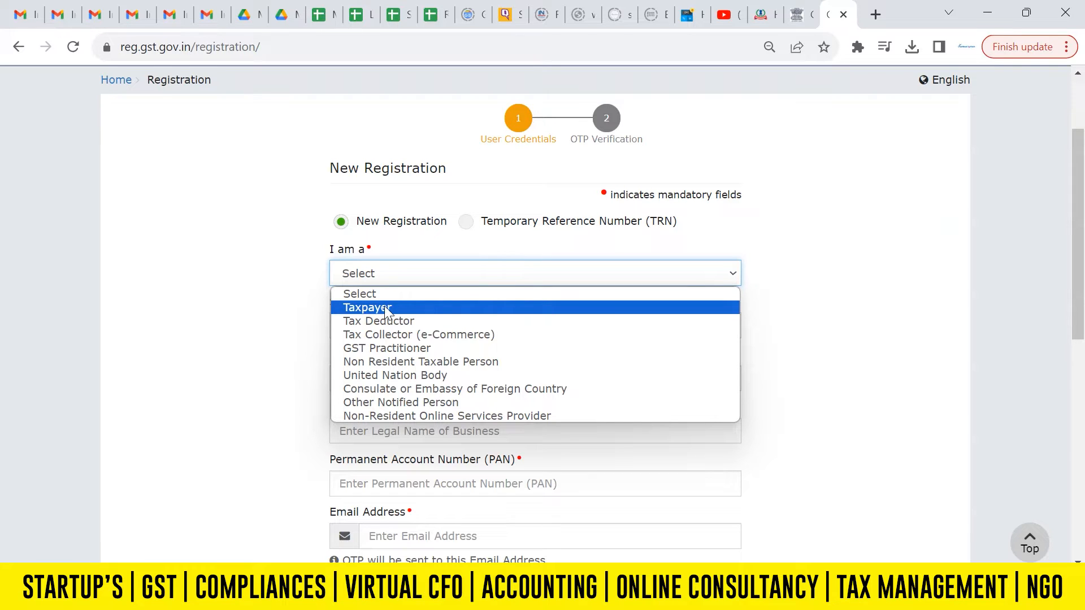
Choose Taxpayer as applicant type, with State Delhi and District North Delhi.
click(388, 309)
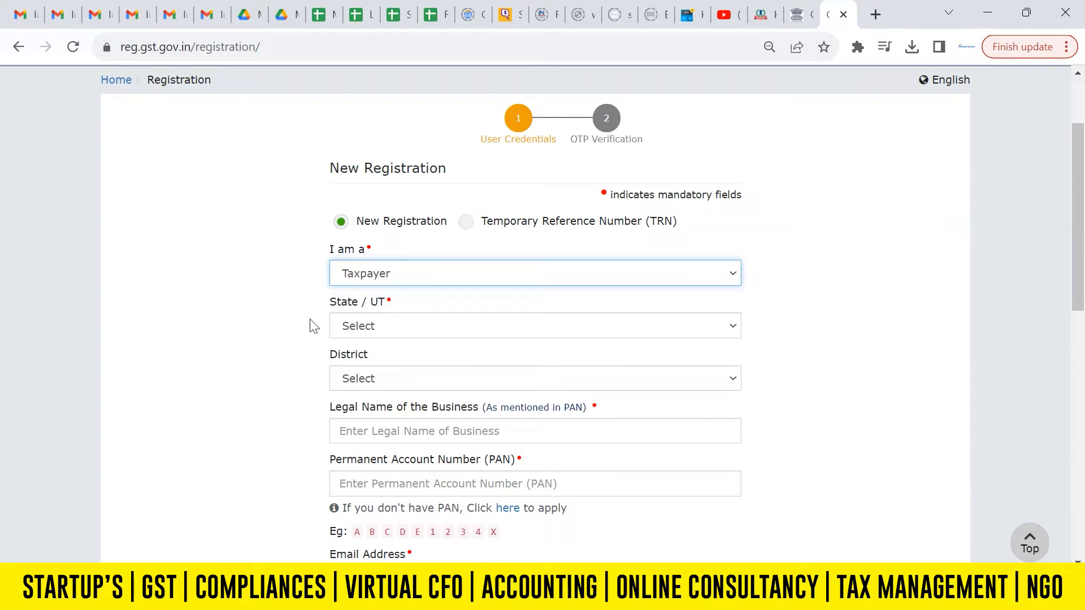
click(441, 331)
text(del)
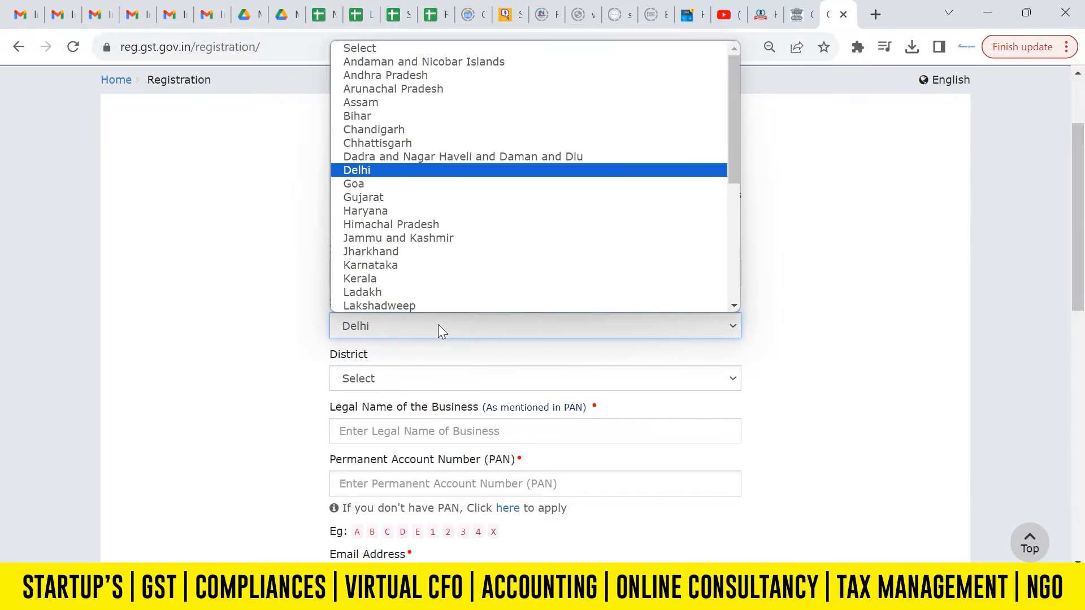
key(Return)
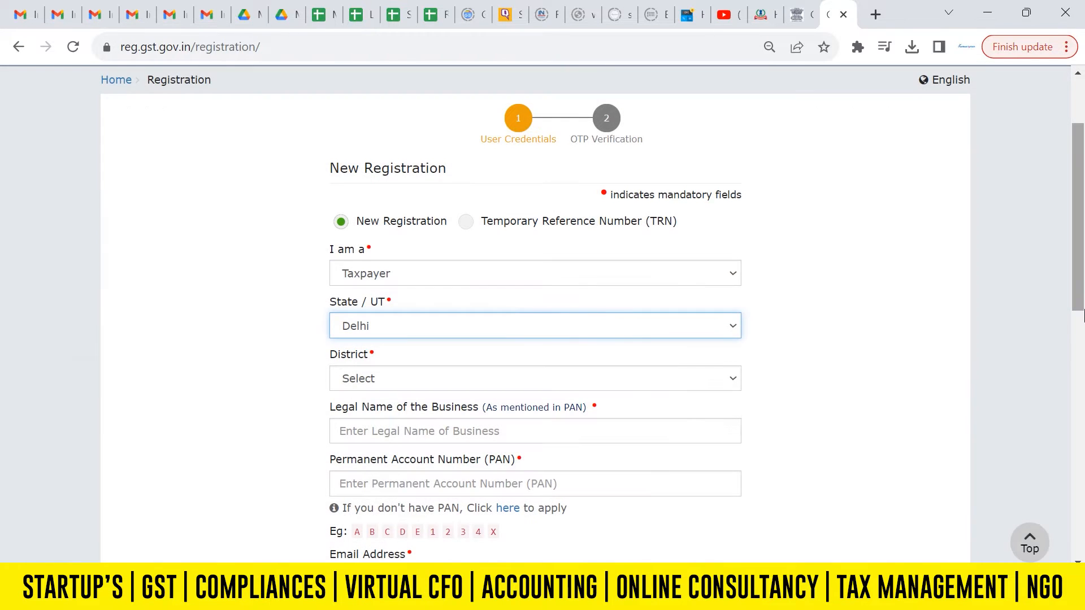
scroll(548, 322, down, 1)
click(484, 342)
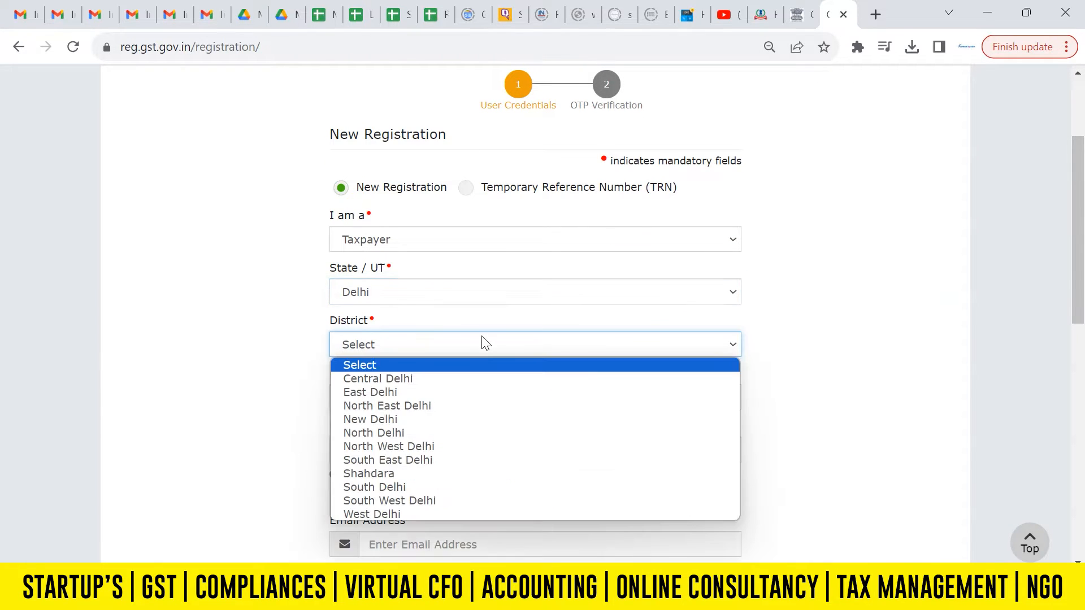
text(n)
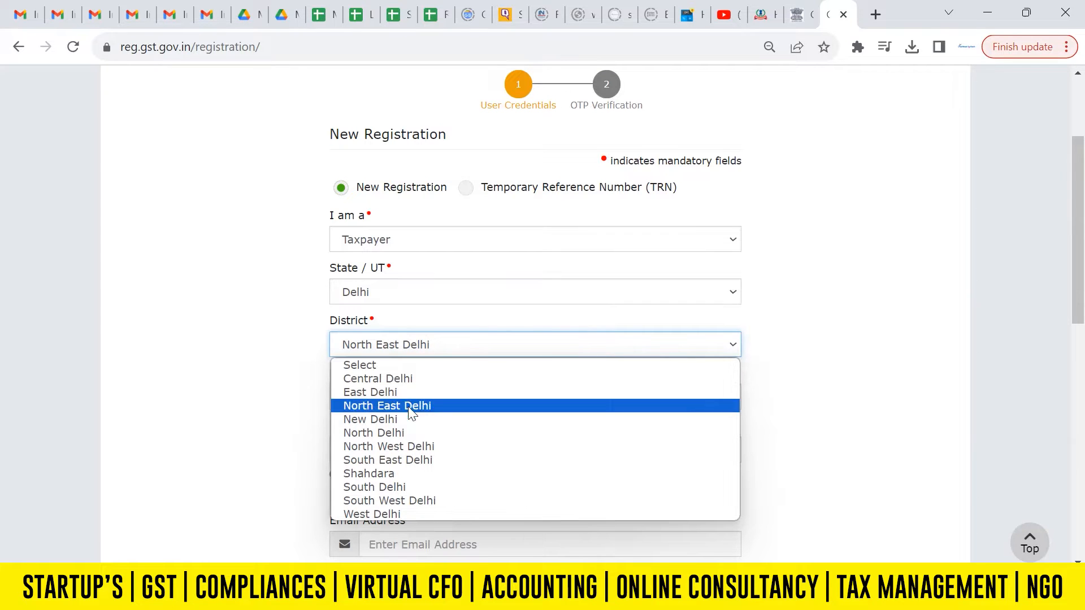
click(407, 433)
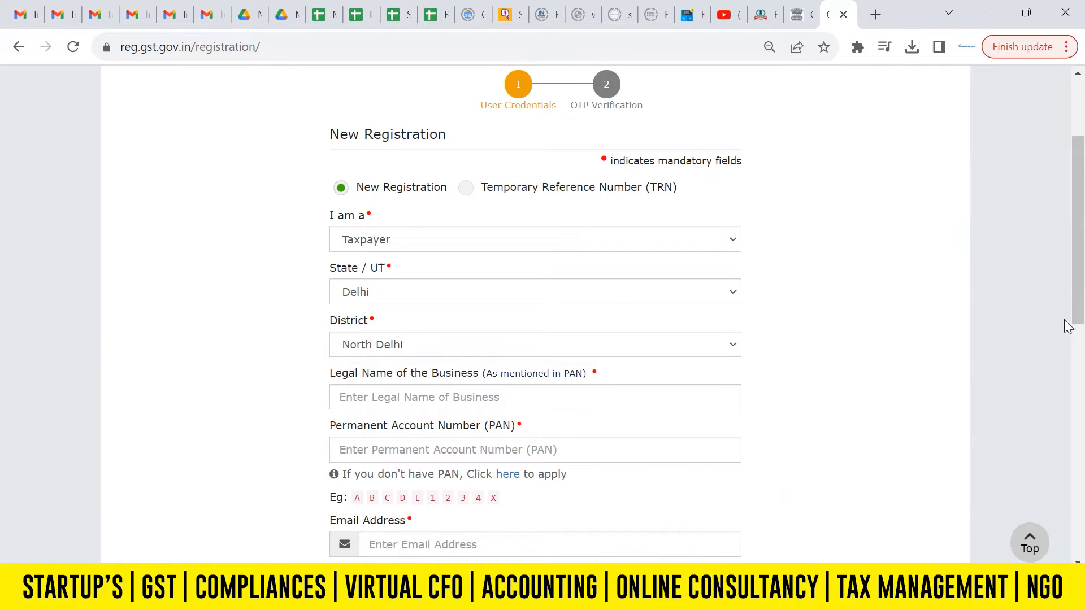
scroll(995, 347, down, 2)
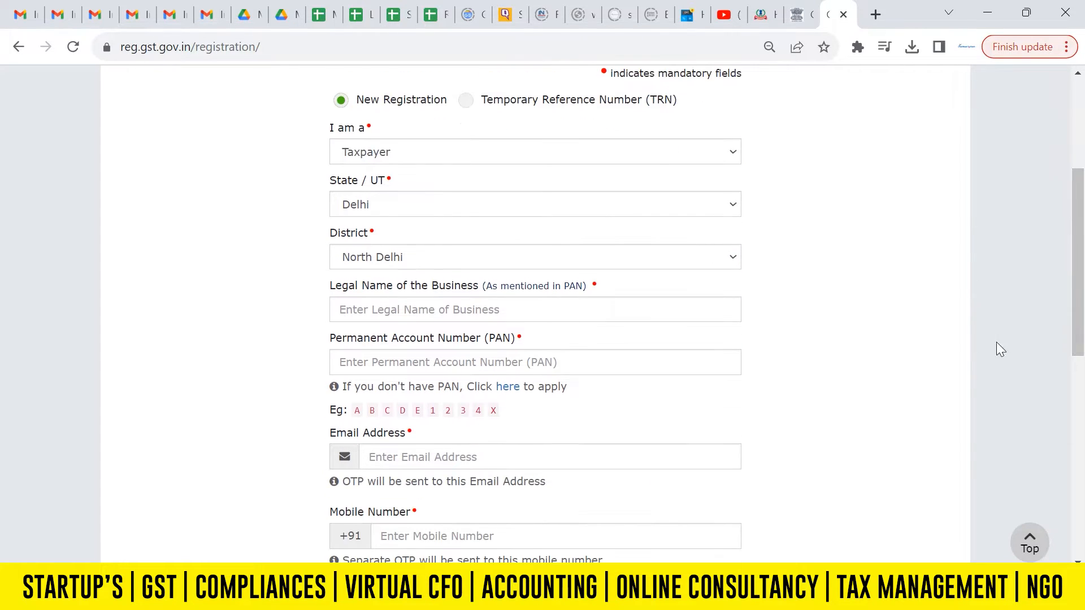
Enter legal name 'ABCDE' and fill the PAN, e-mail, mobile and captcha 150248.
click(479, 308)
text(ABCDE)
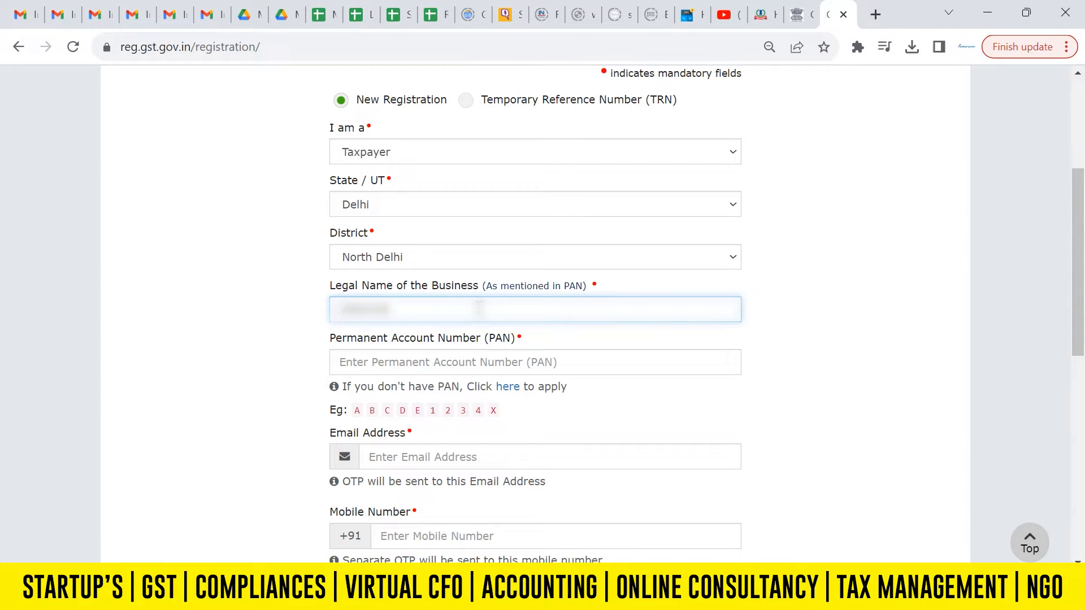
key(Tab)
click(275, 362)
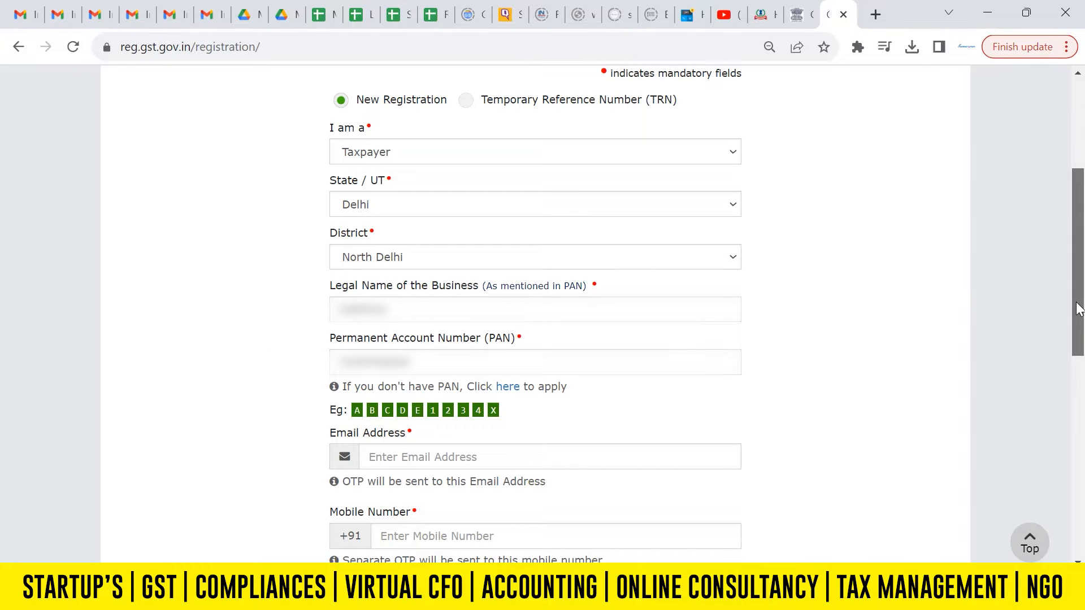
drag(1078, 310, 1080, 365)
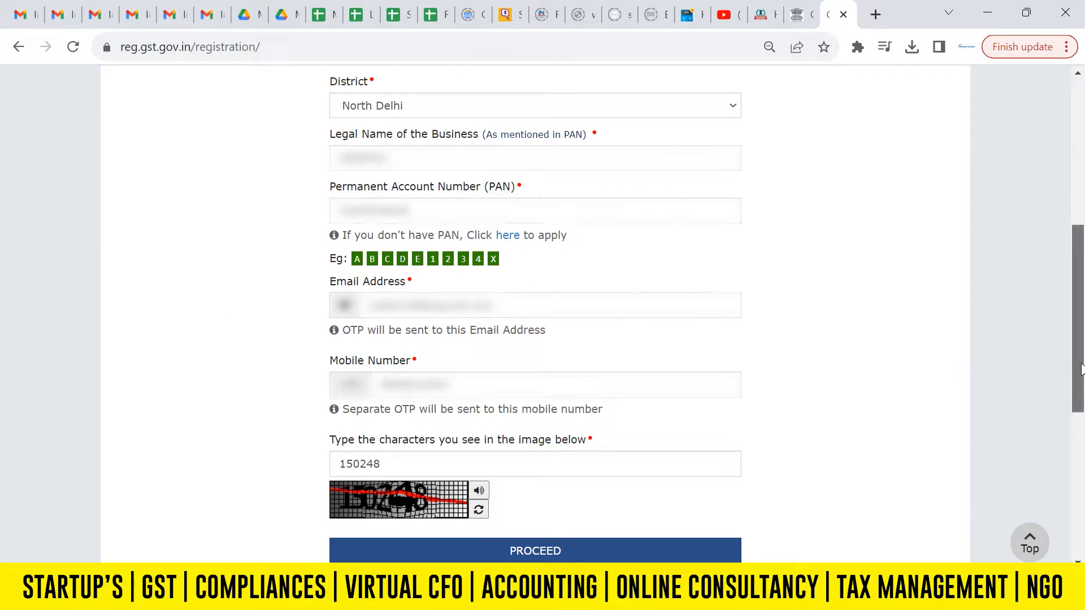
drag(1083, 377, 1084, 403)
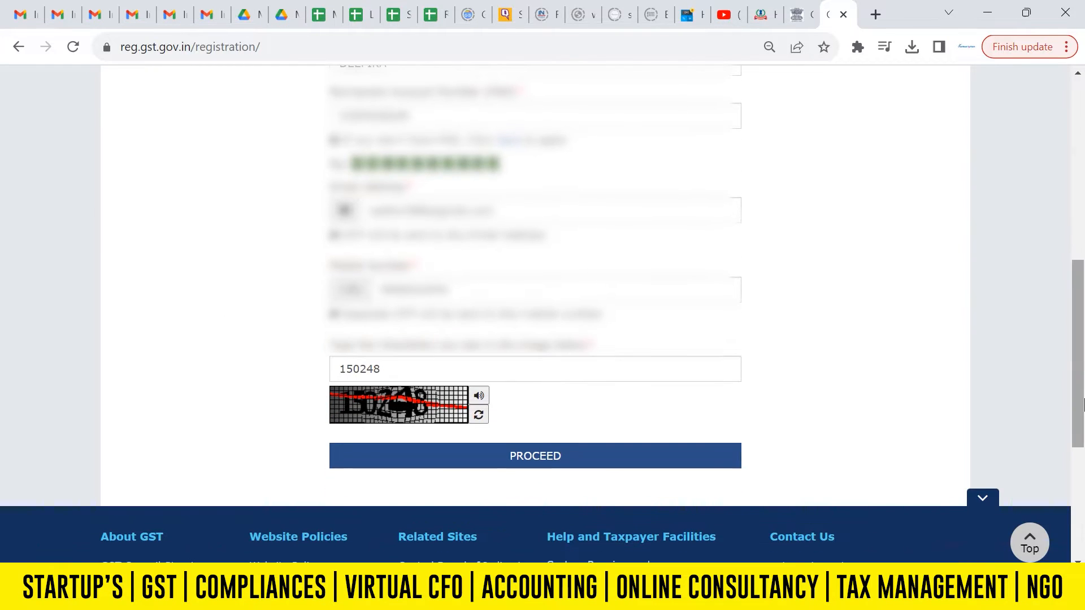
Submit Part A and verify the mobile and e-mail OTPs to get a TRN.
click(634, 462)
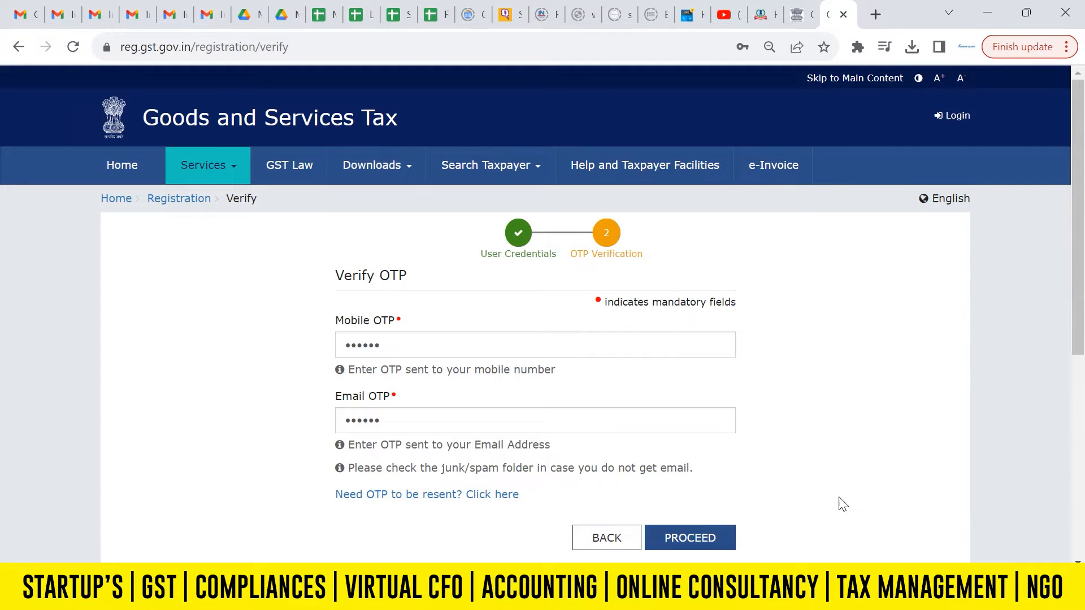
click(698, 541)
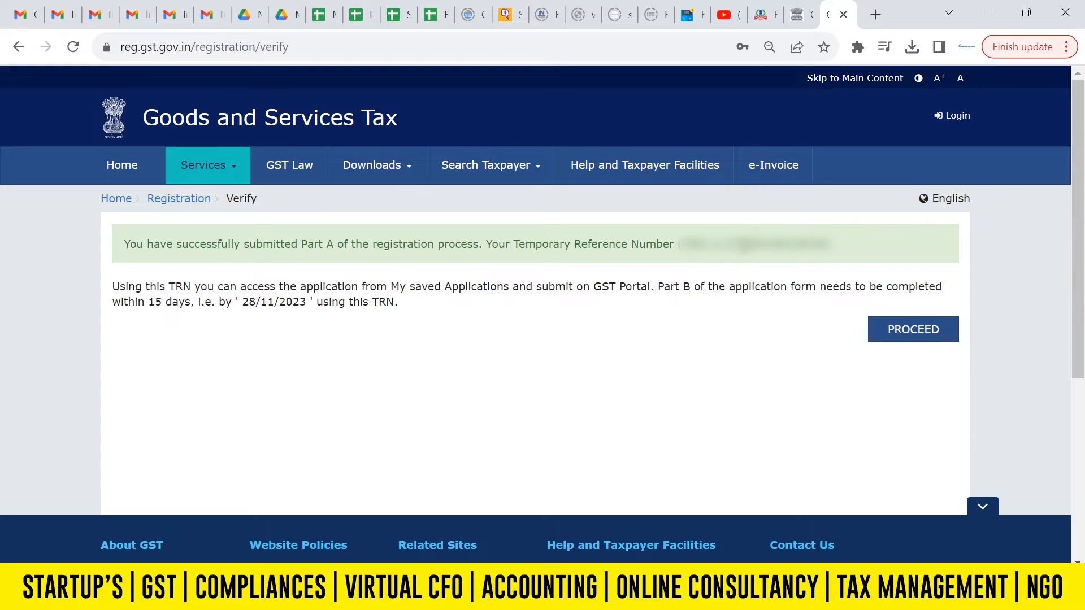
Copy the Temporary Reference Number and review the note about completing Part B.
double_click(777, 244)
right_click(741, 247)
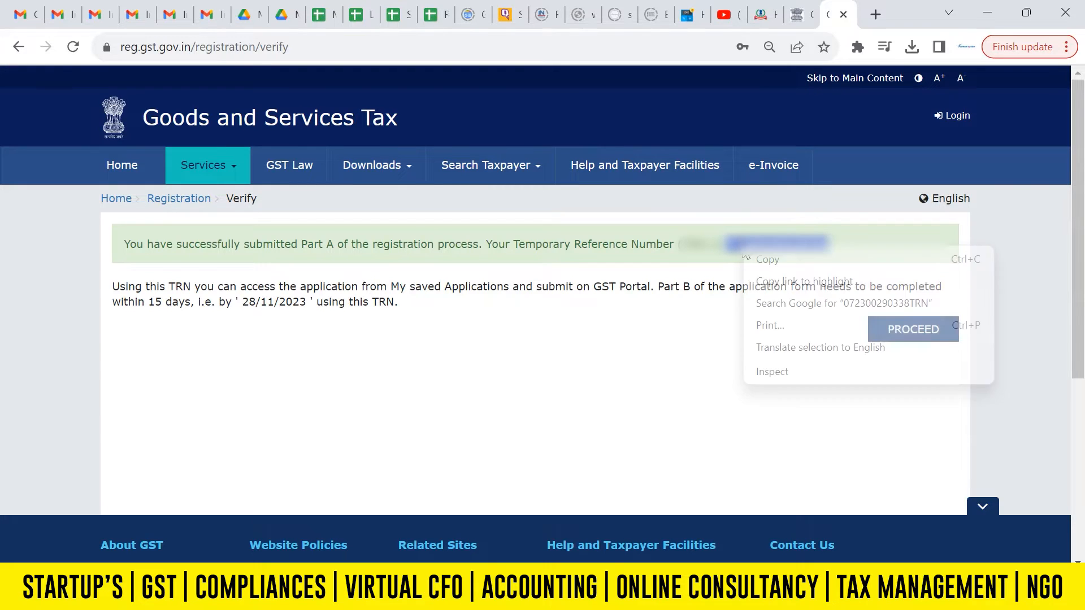
click(763, 261)
click(605, 383)
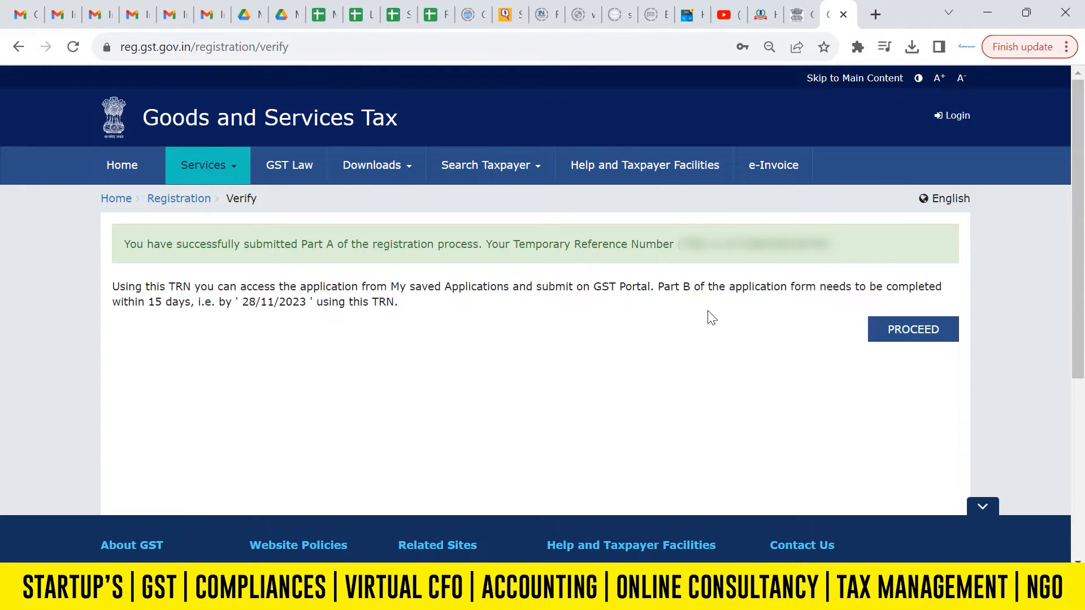
right_click(745, 255)
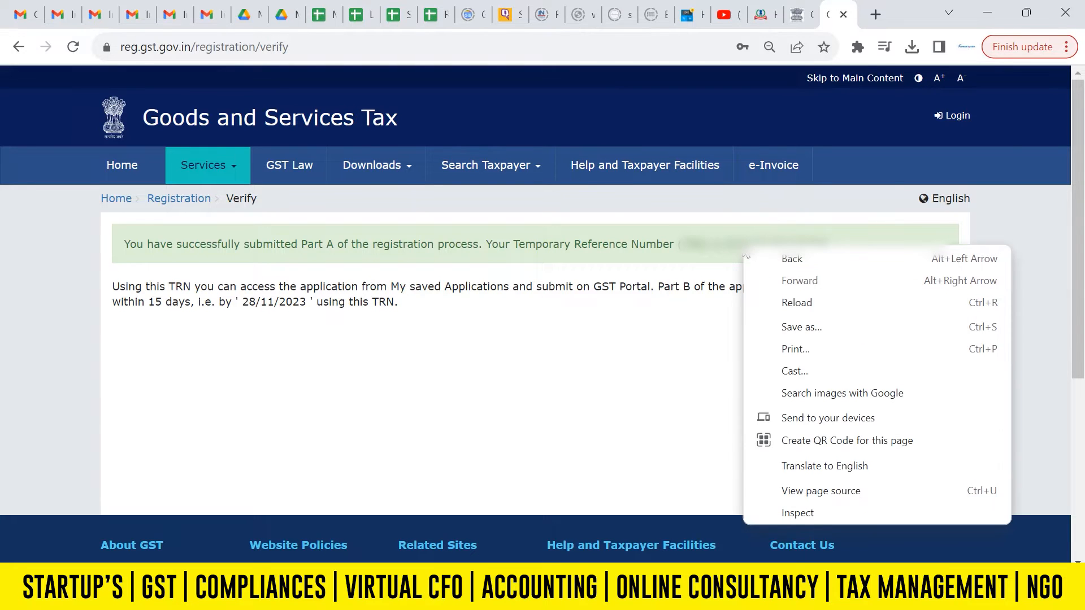
double_click(736, 245)
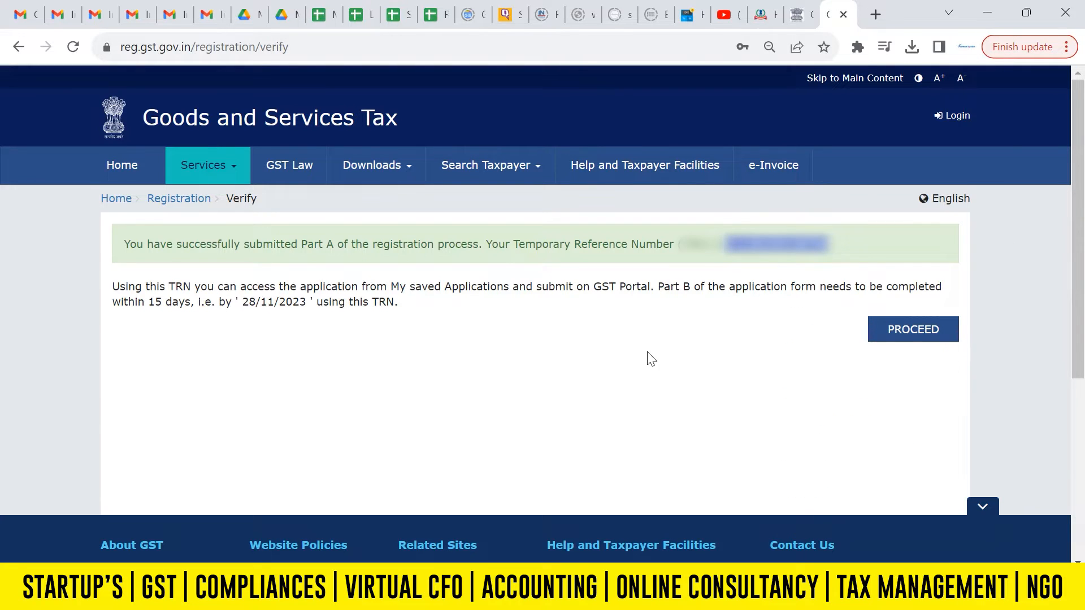
click(661, 394)
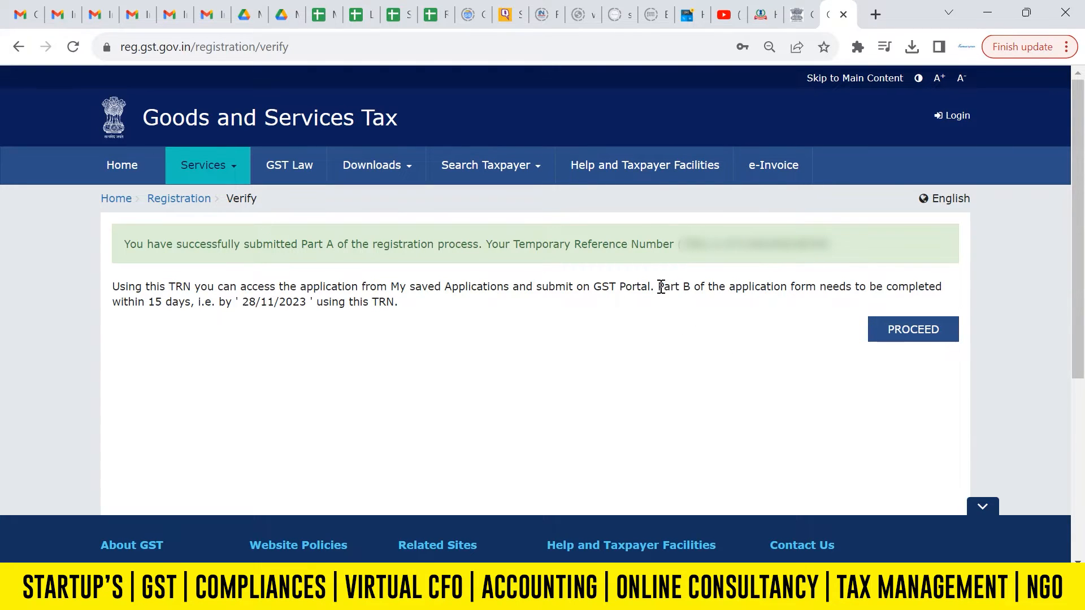
drag(658, 287, 835, 291)
click(799, 335)
Copy the TRN once more and continue to the TRN login form.
double_click(763, 244)
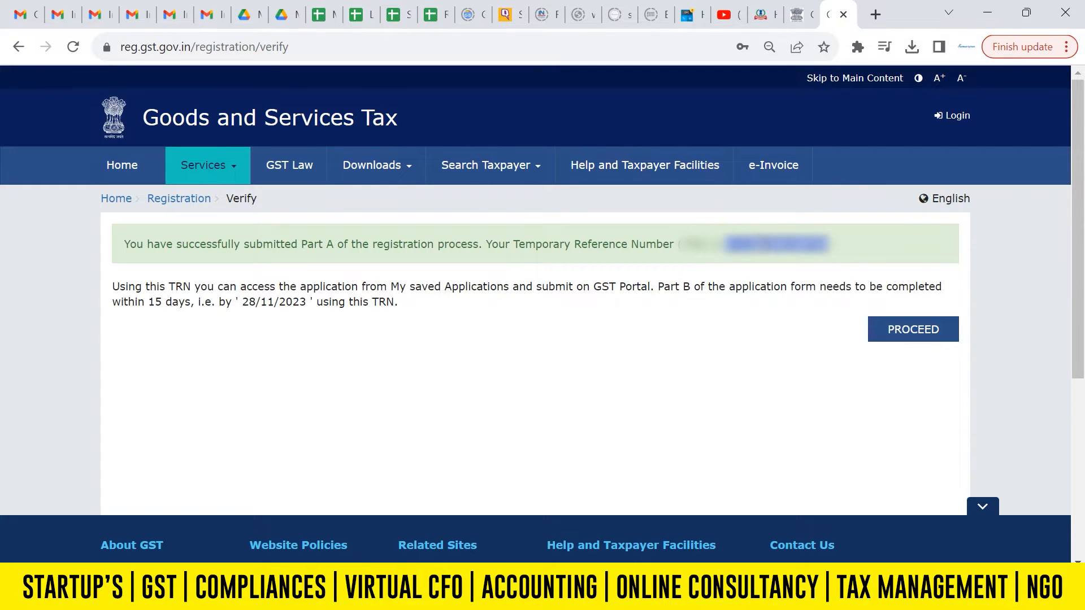
right_click(757, 244)
click(778, 257)
click(741, 354)
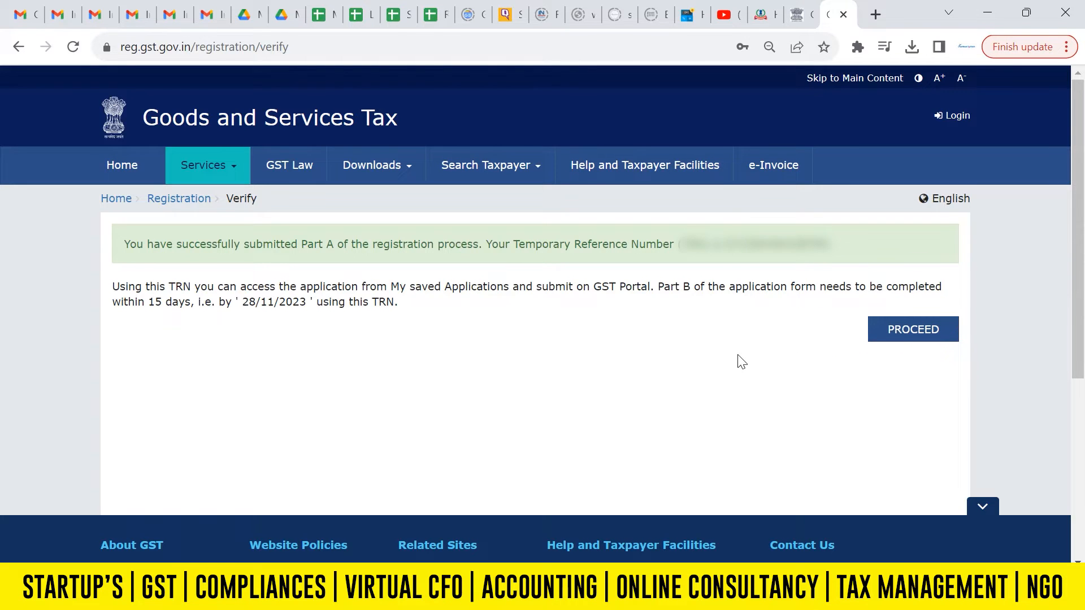
click(894, 339)
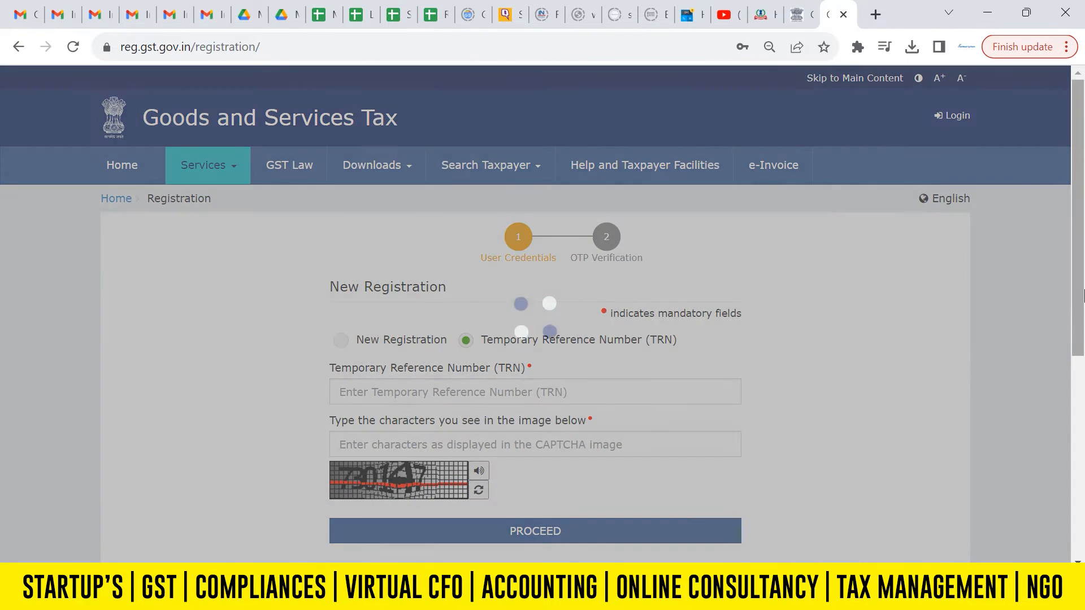
With the TRN option selected, enter captcha 873571 and submit for OTP verification.
drag(1083, 295, 1083, 320)
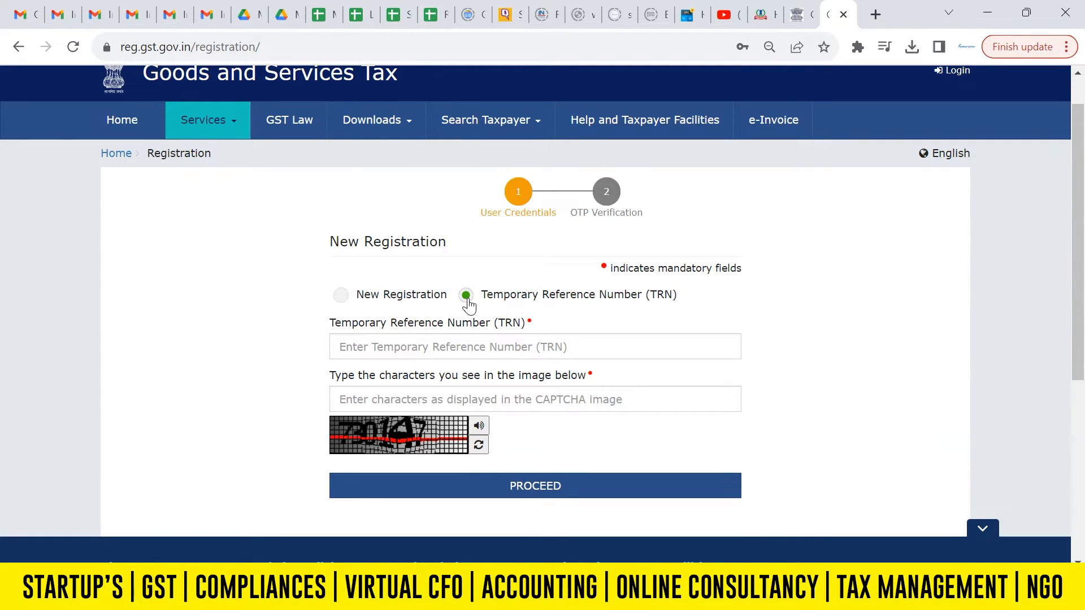
click(343, 295)
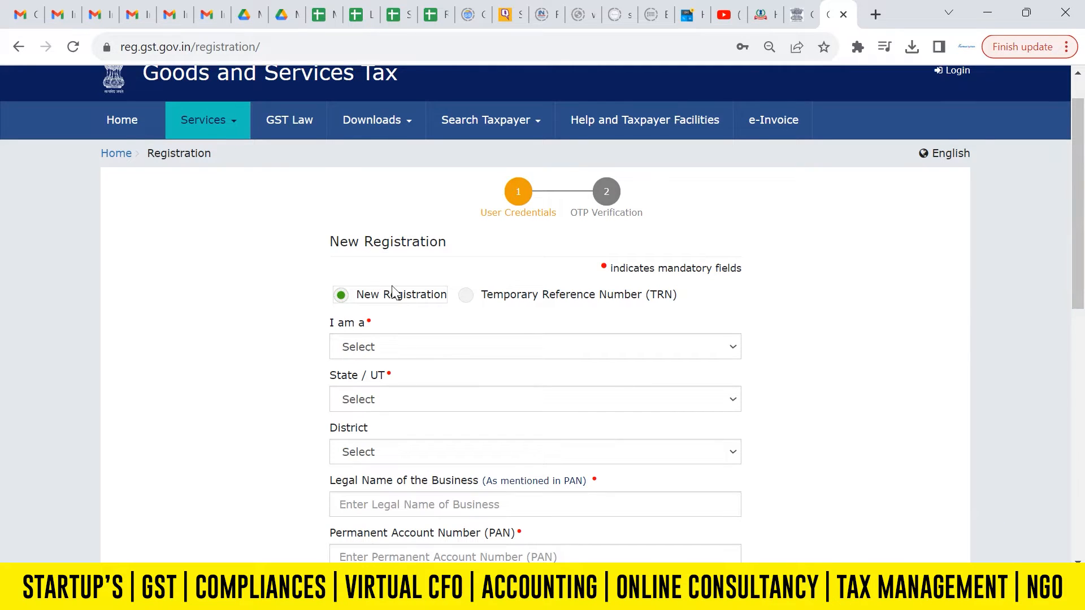
click(474, 298)
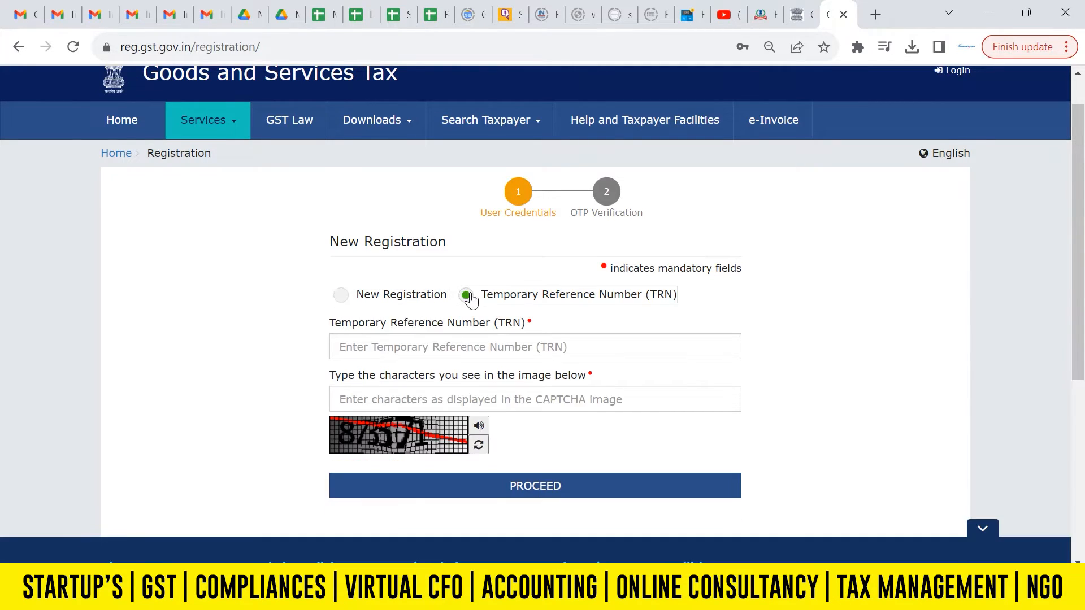
click(389, 395)
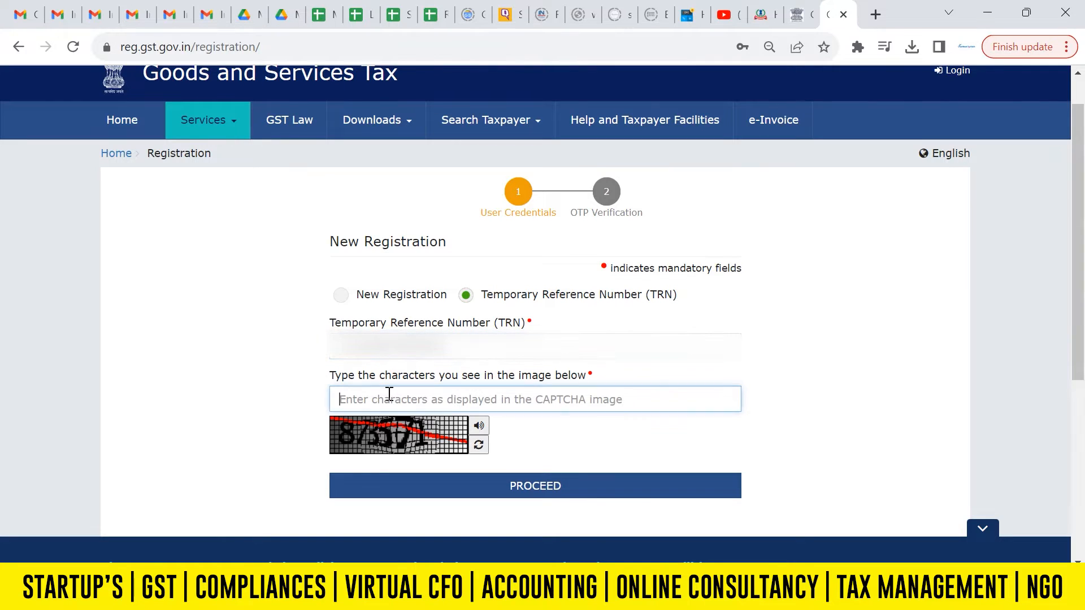
text(873)
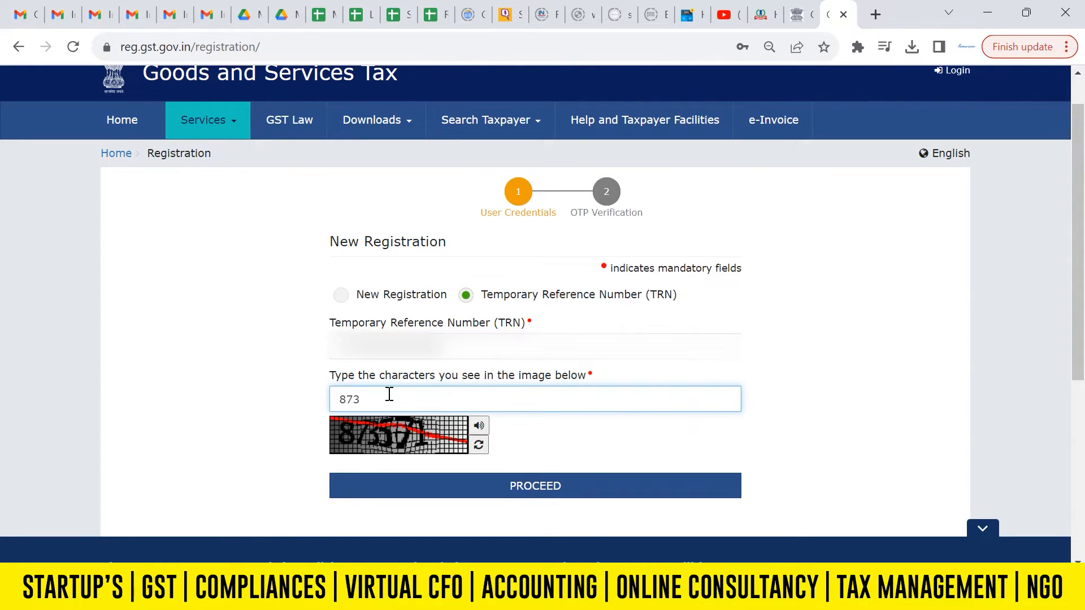
text(571)
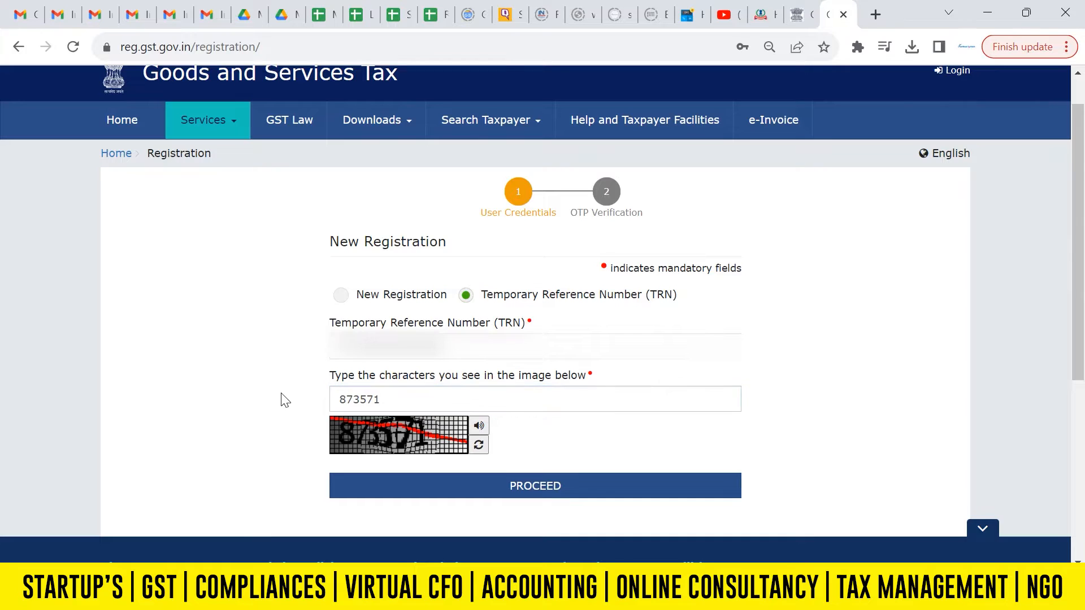
click(447, 491)
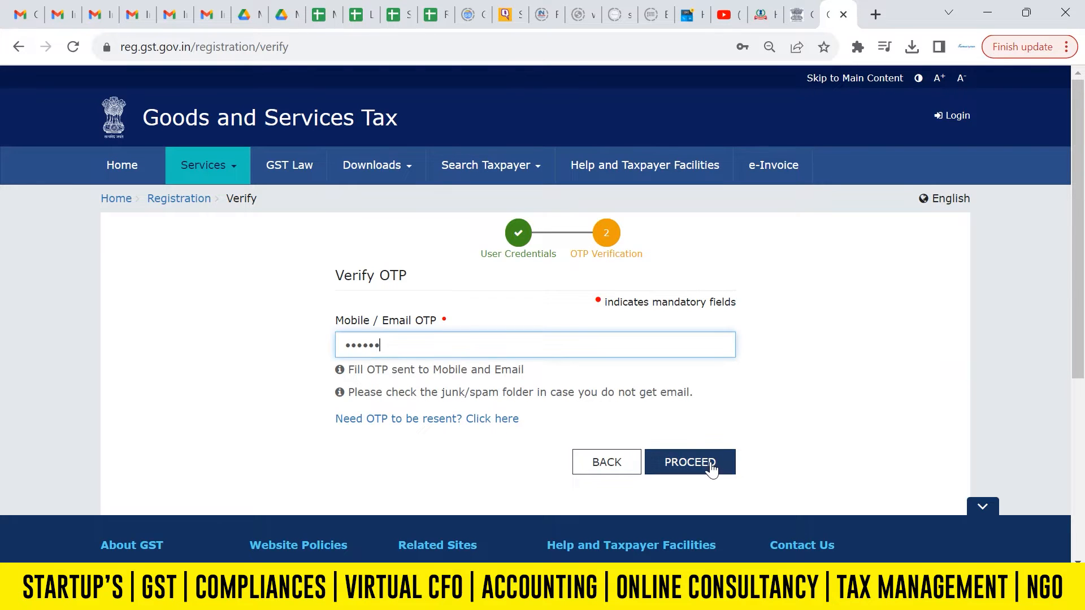
Verify the OTP and resume editing the draft GST REG-01 application.
click(710, 466)
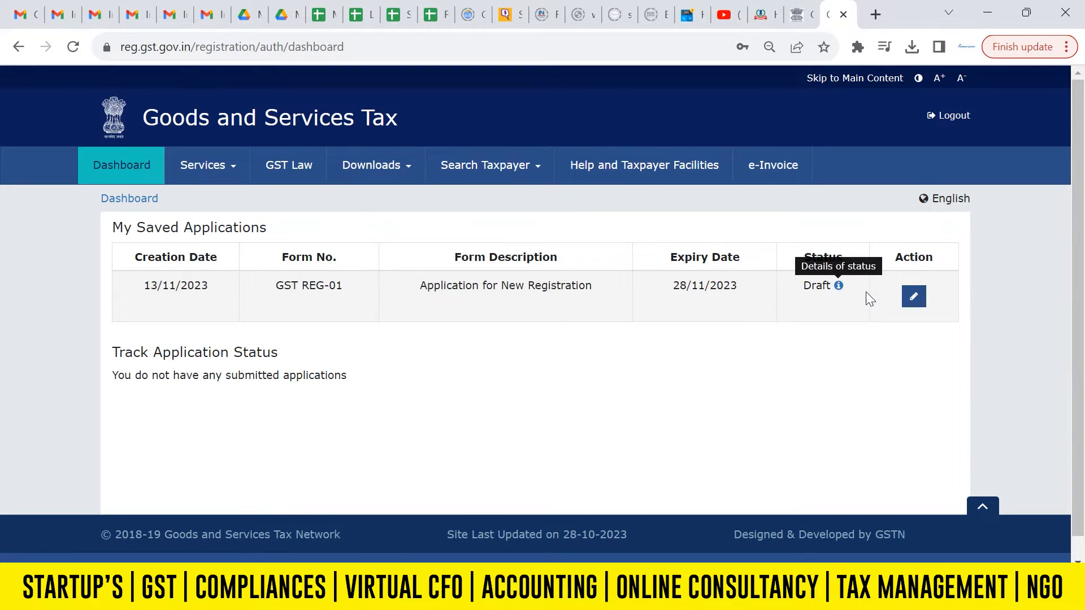
click(915, 298)
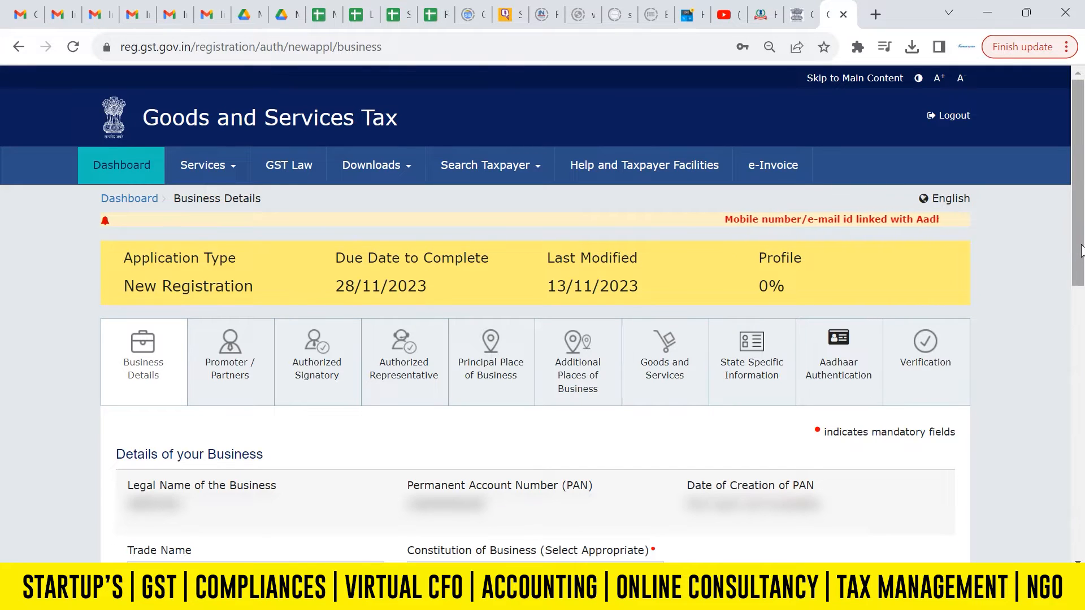
Enter trade name 'ABENTE' and set the constitution of business to Proprietorship.
drag(1078, 256, 1082, 360)
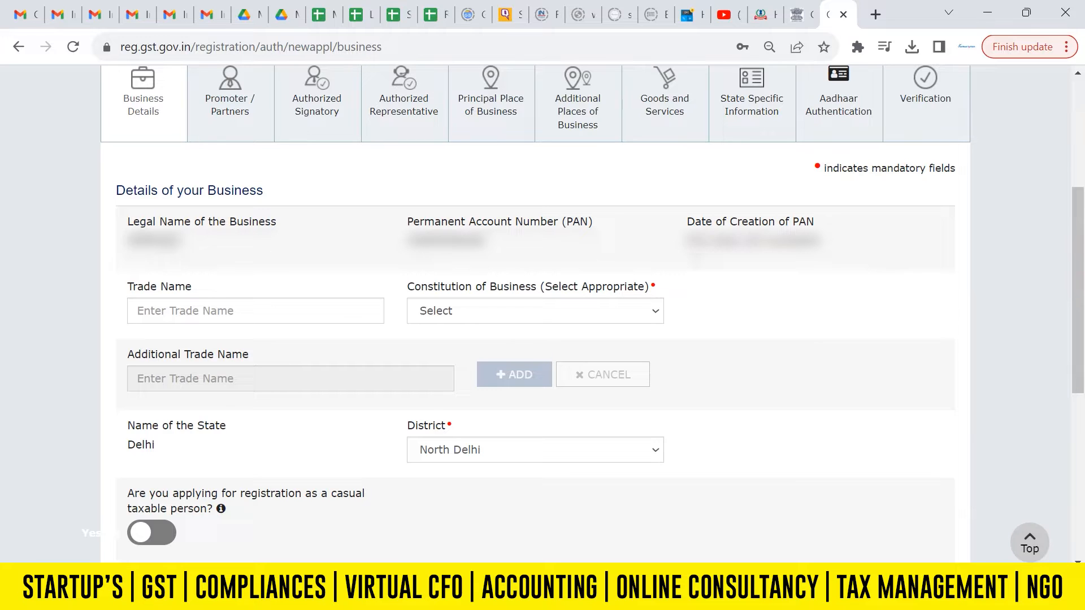
click(233, 300)
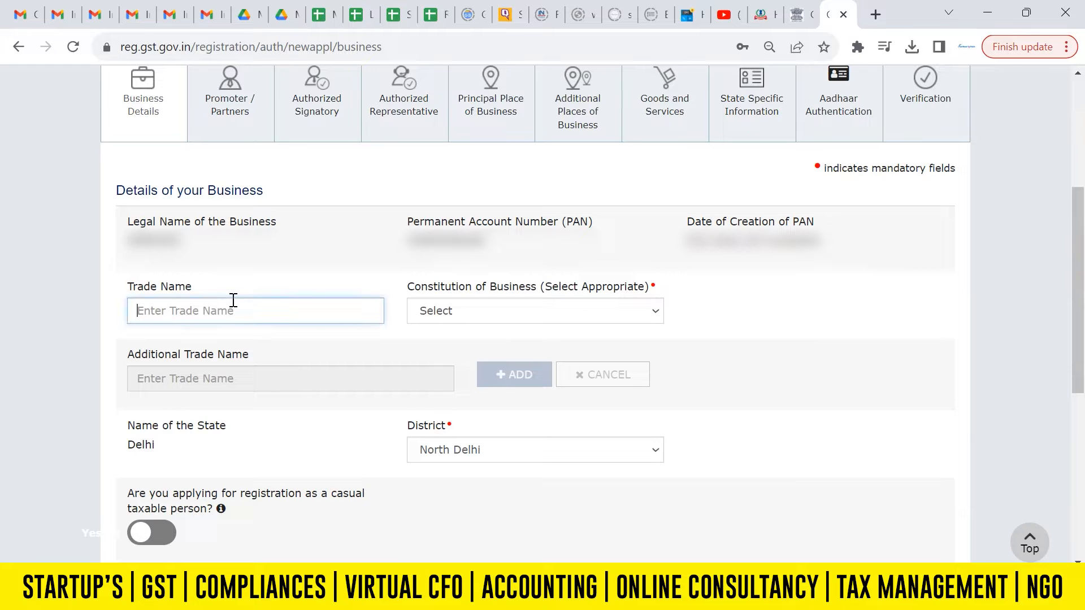
text(AB)
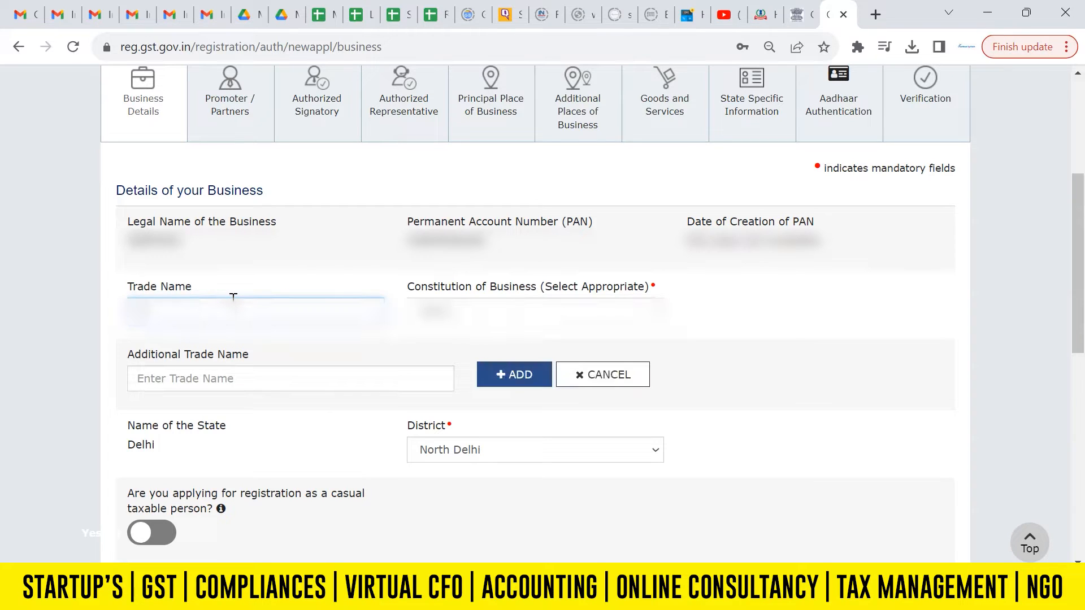
text(ENTE)
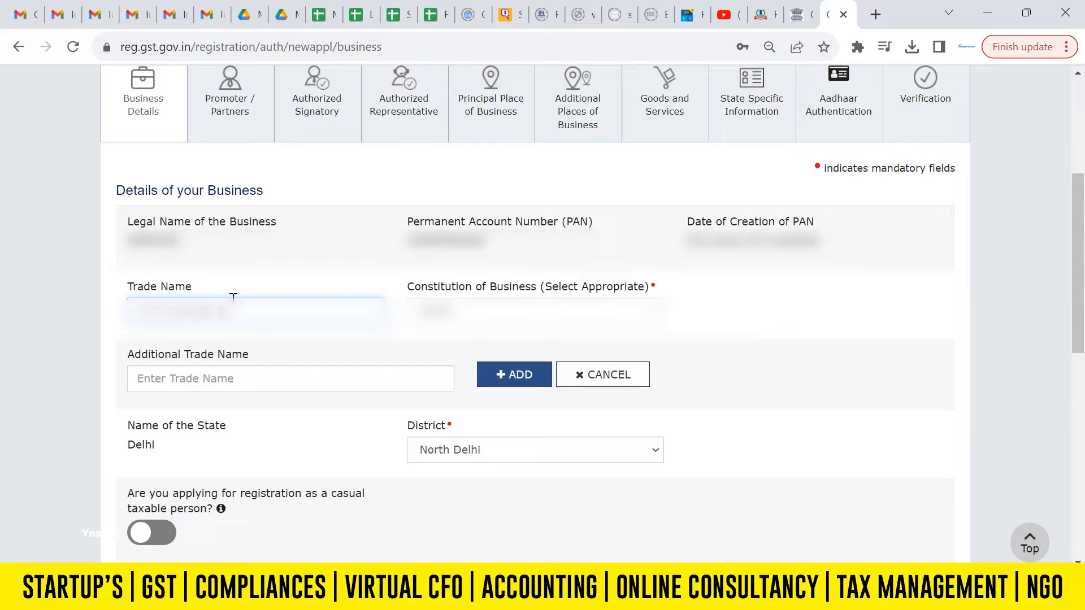
key(Tab)
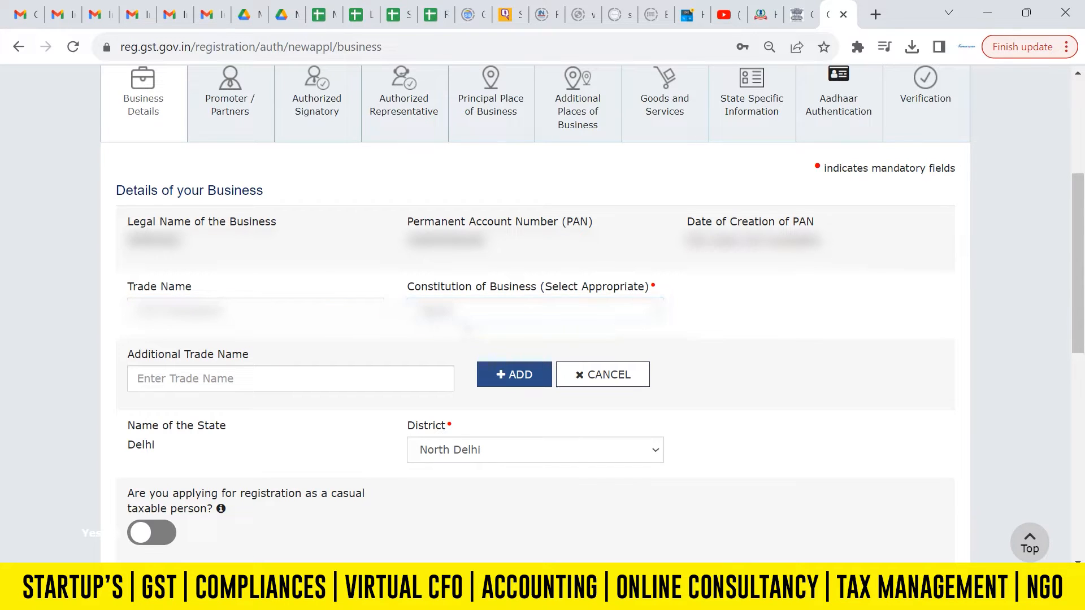
click(655, 311)
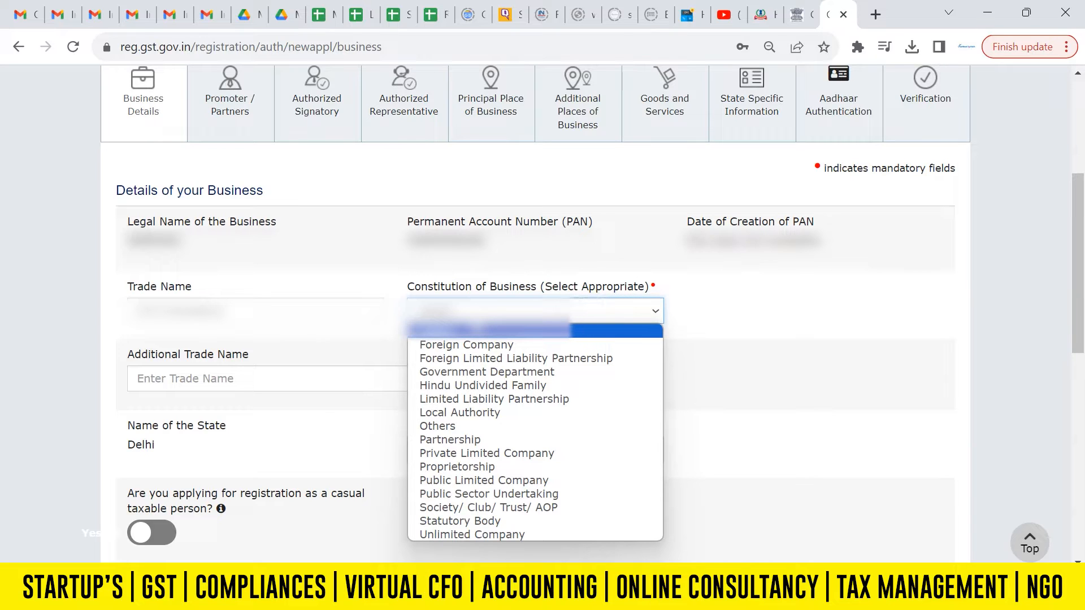
click(483, 465)
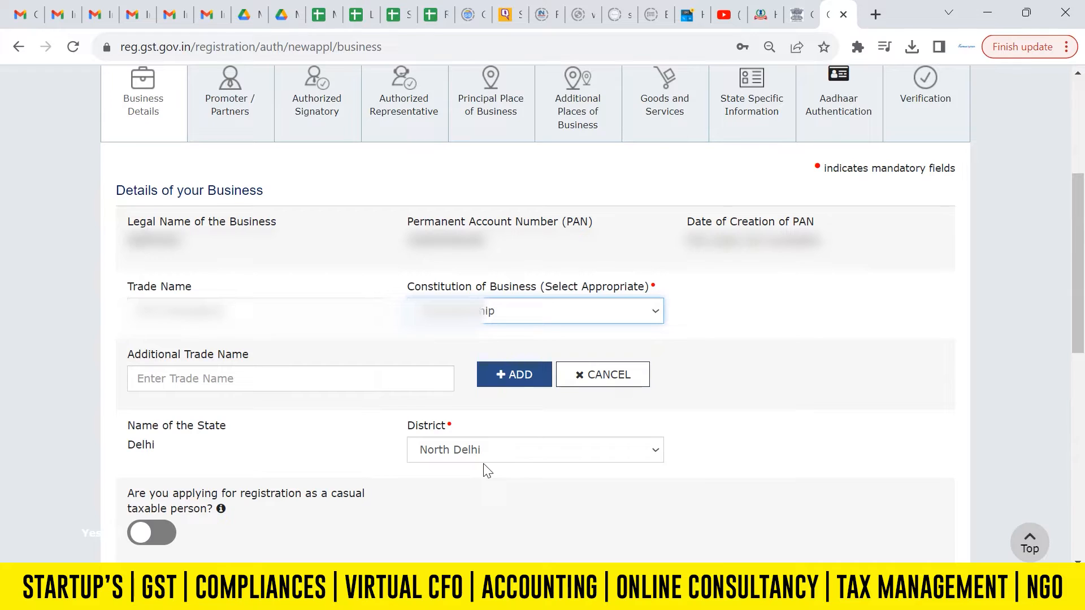
click(814, 304)
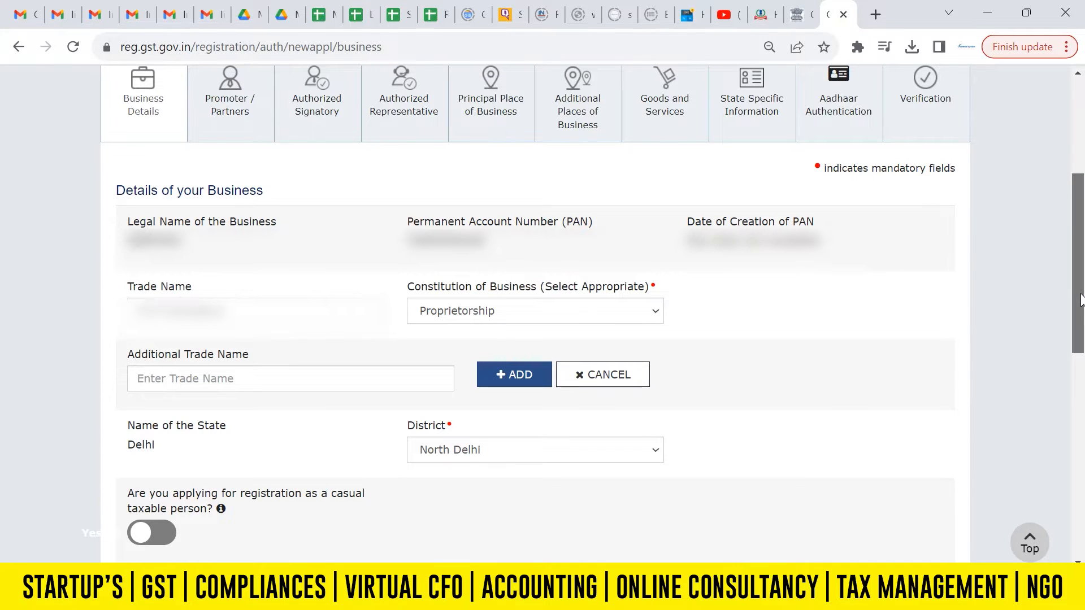
Set the reason to obtain registration to Voluntary Basis.
drag(1079, 300, 1083, 379)
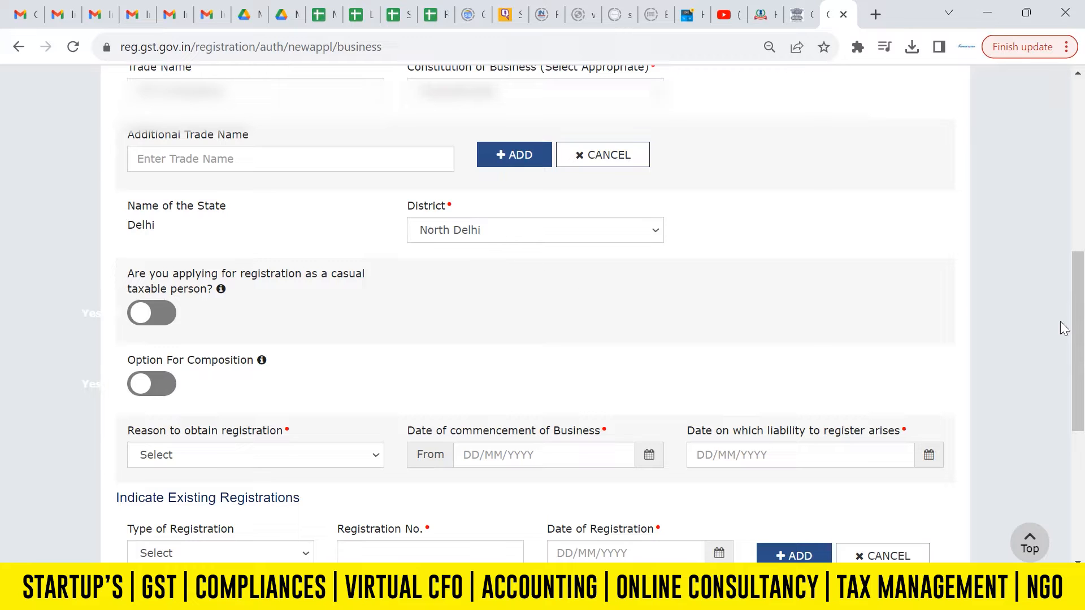
drag(1078, 334, 1078, 404)
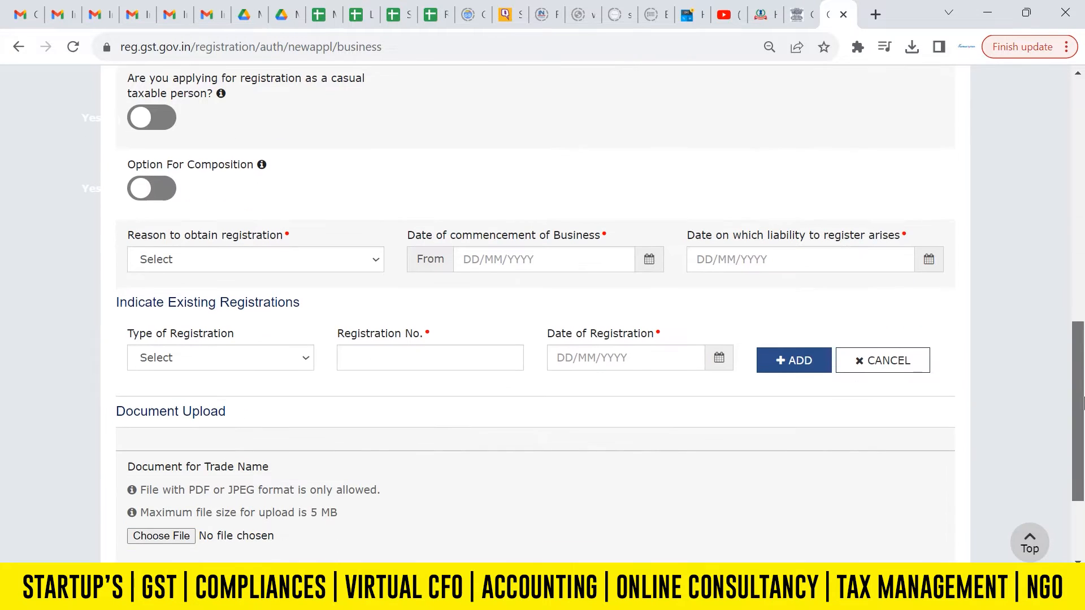
click(236, 261)
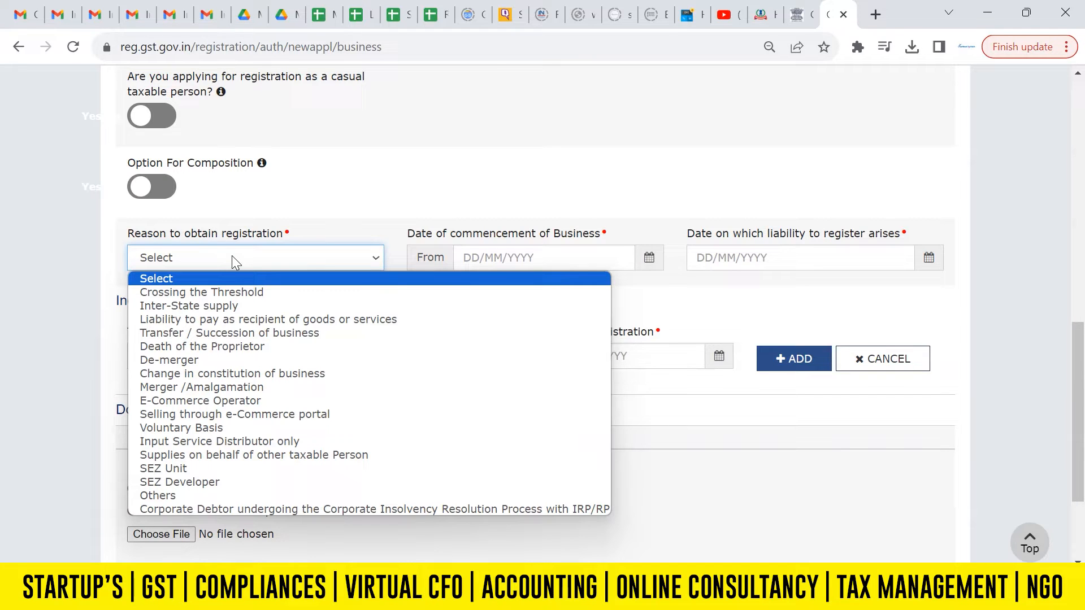
click(229, 432)
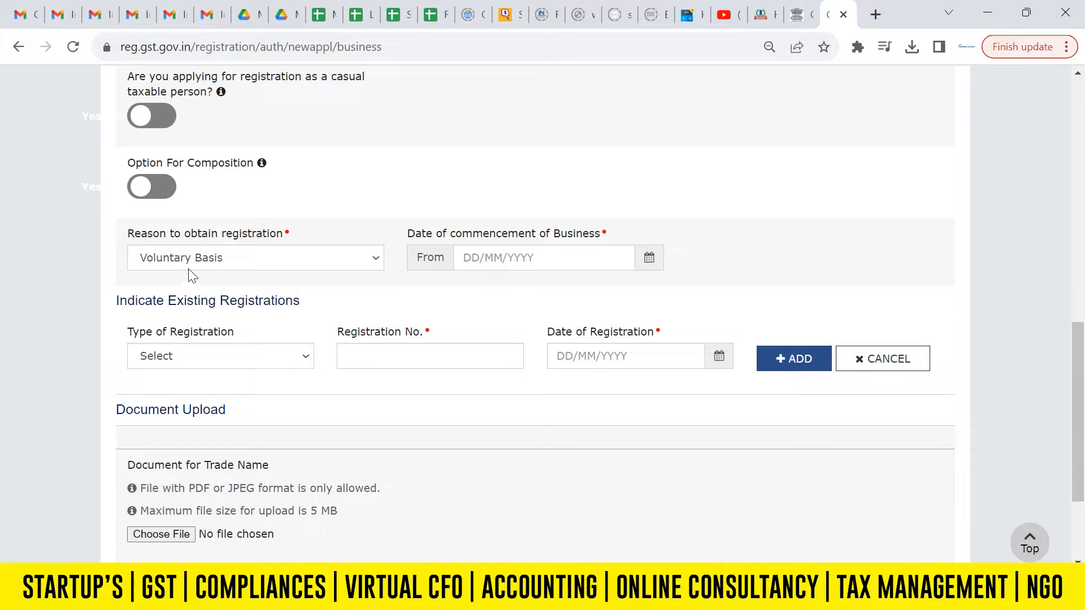
click(230, 267)
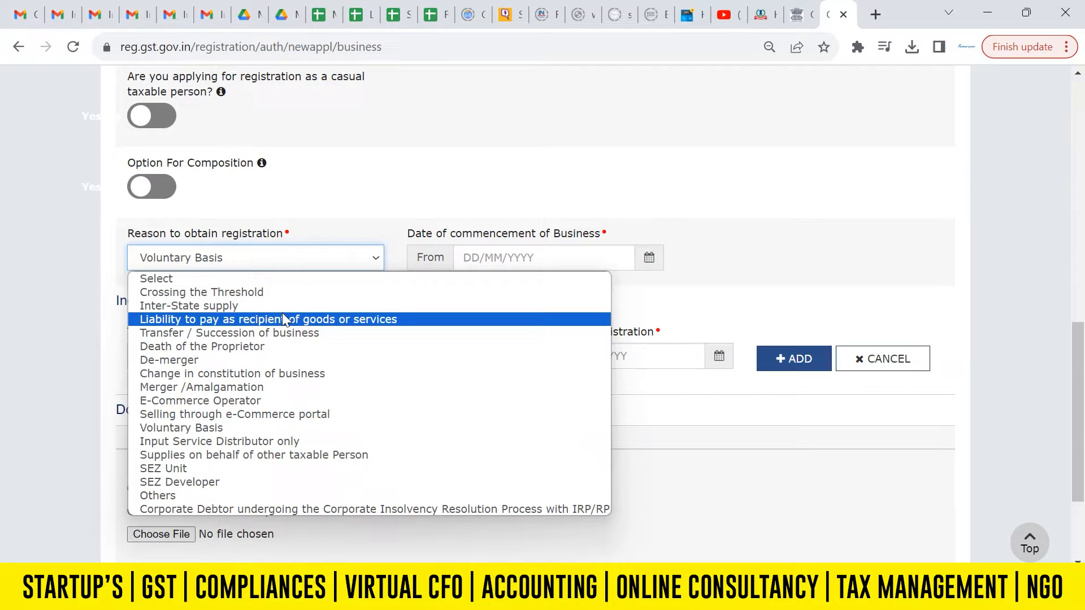
click(355, 172)
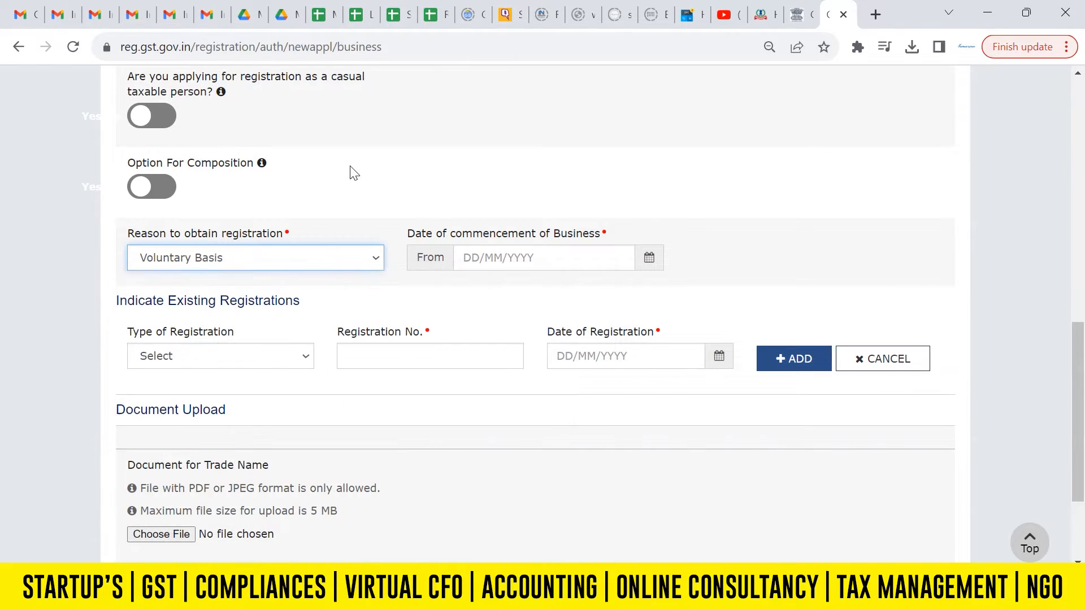
click(355, 172)
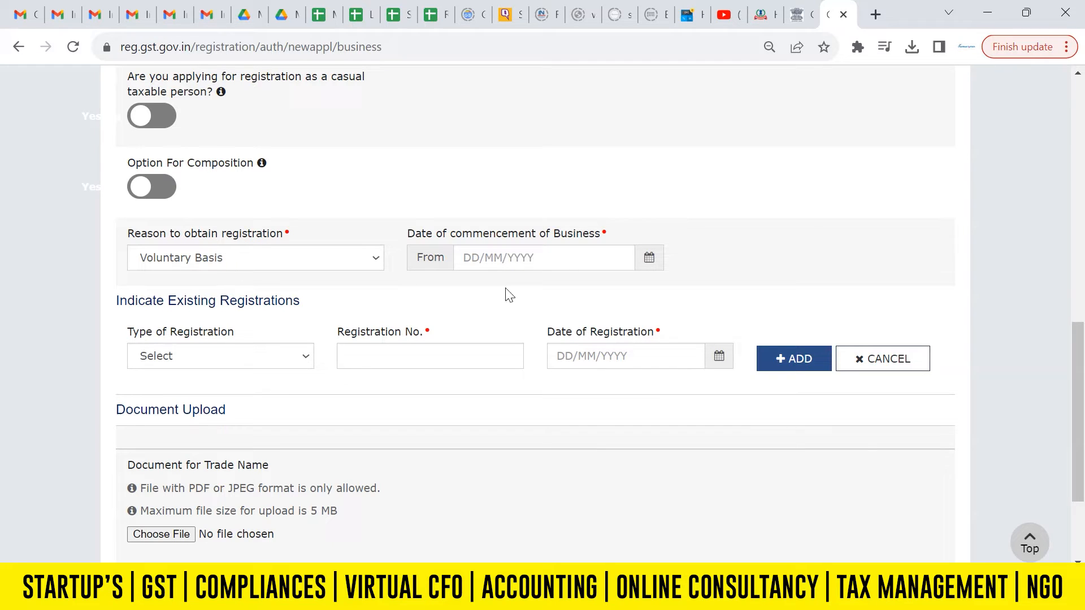
Set commencement date 01/11/2023, leave registration type unselected, and save the business details.
click(650, 258)
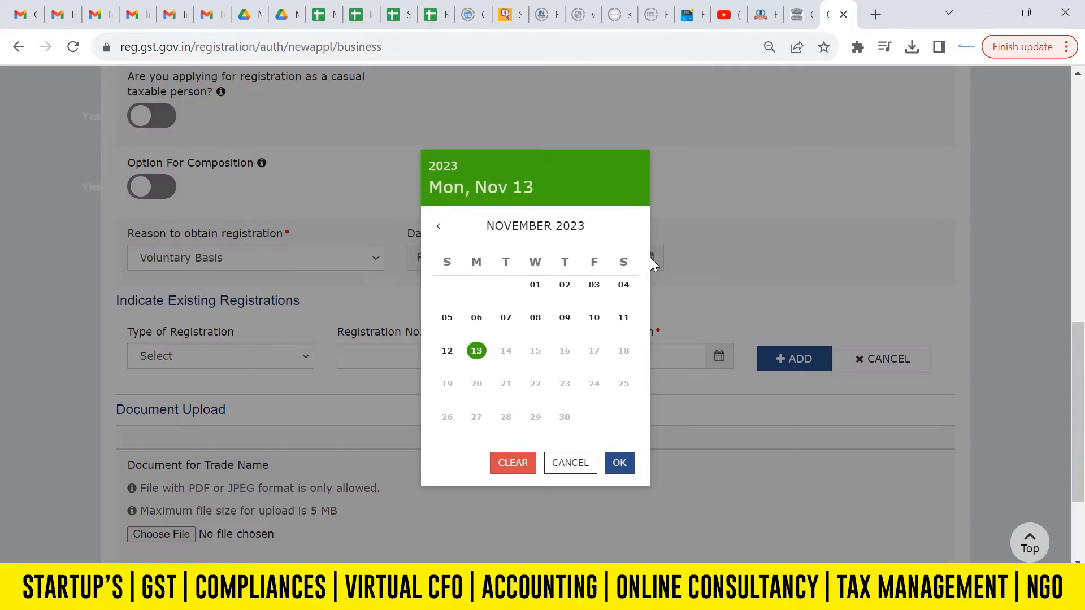
click(537, 294)
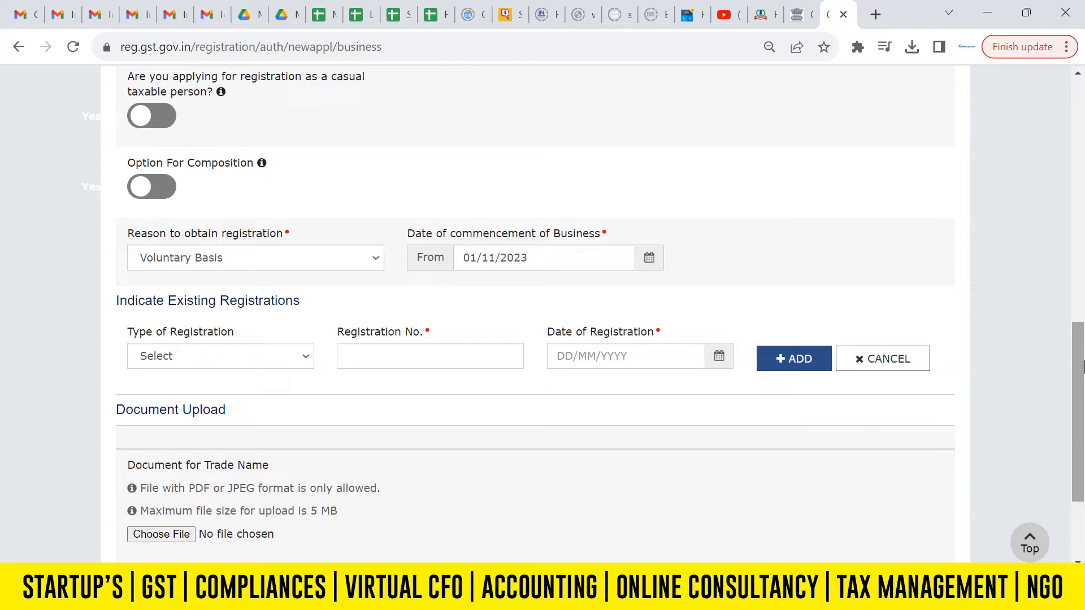
drag(1080, 366, 1081, 405)
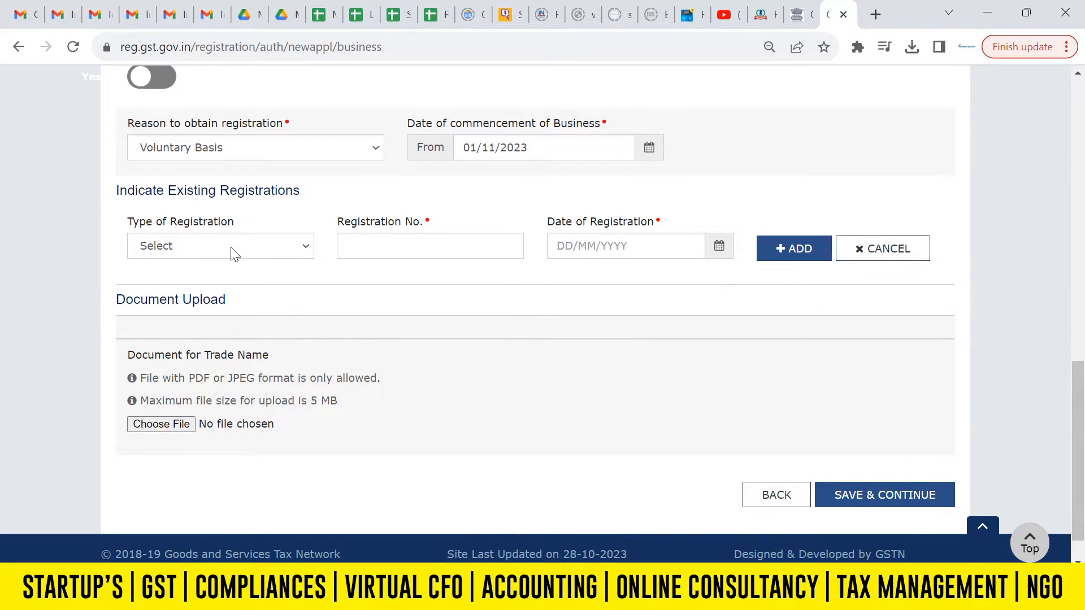
click(234, 248)
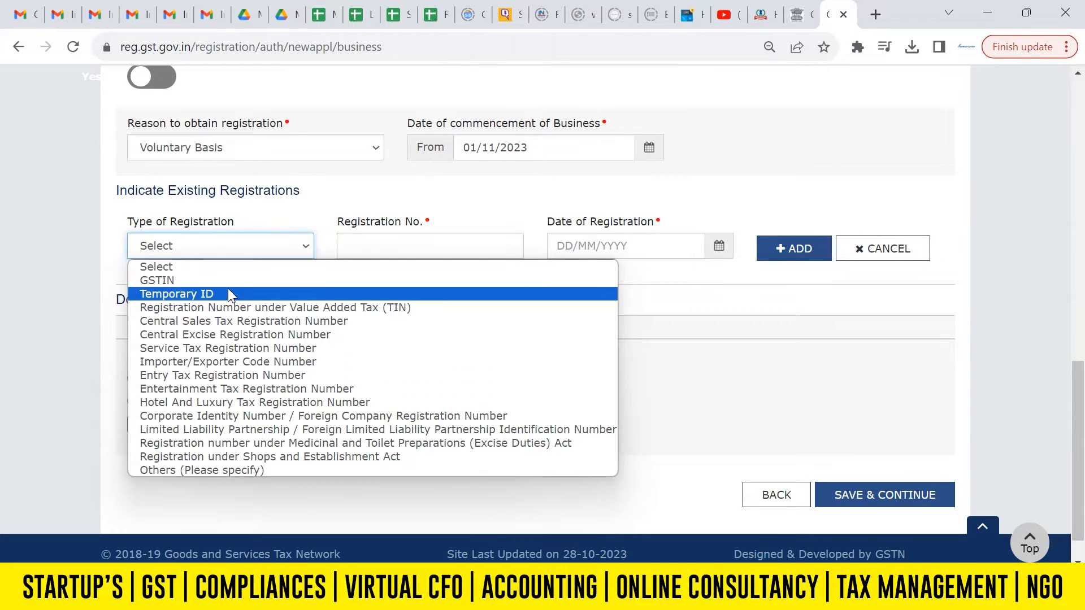
click(333, 220)
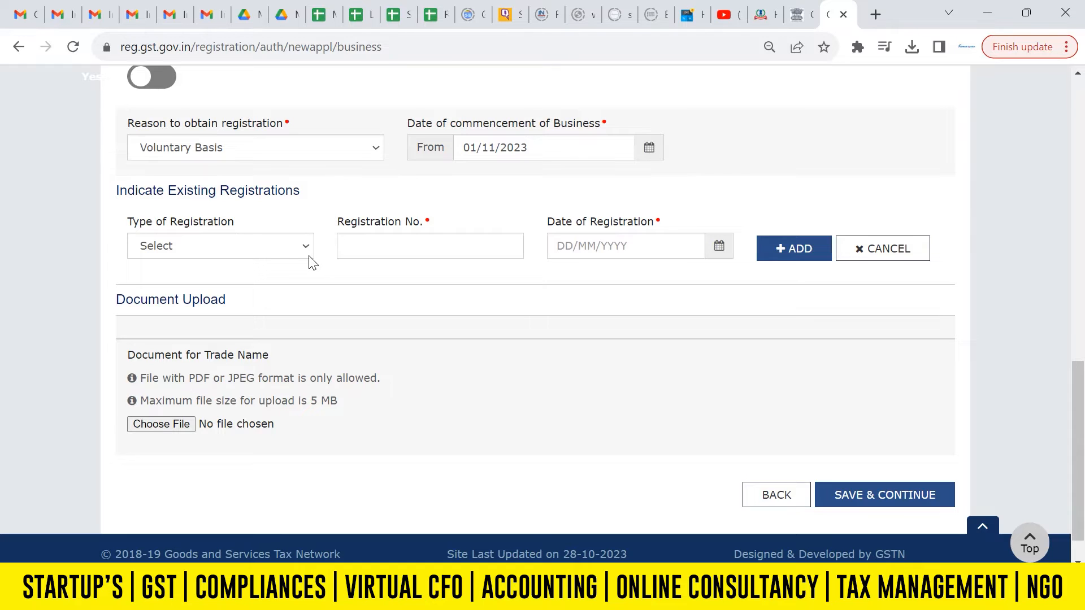
click(920, 493)
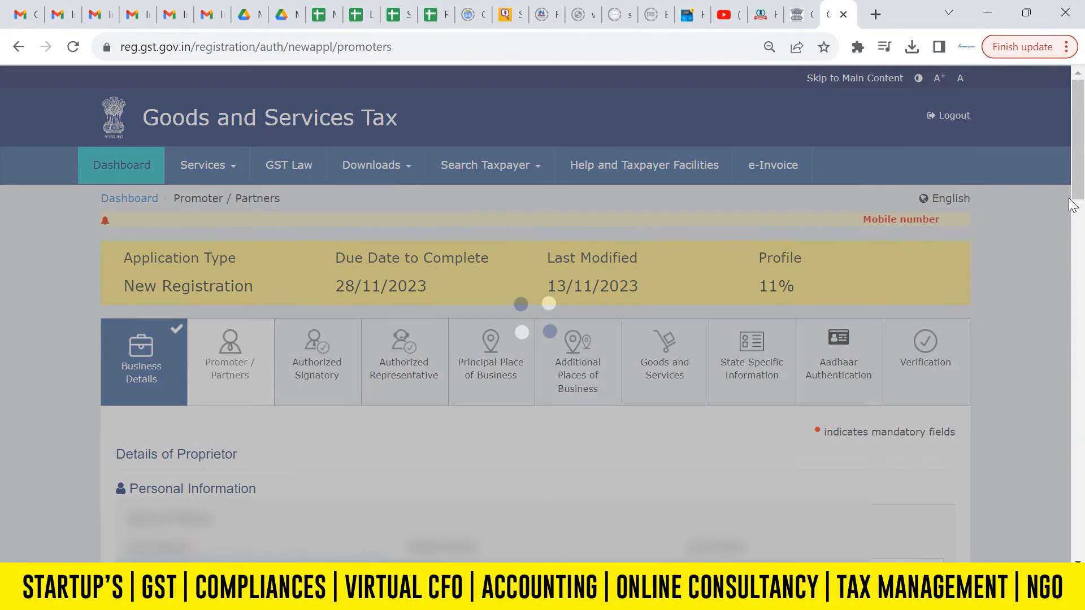
Mark the promoter as Female with designation 'Proprietor', correcting the misspelling.
drag(1080, 185, 1079, 242)
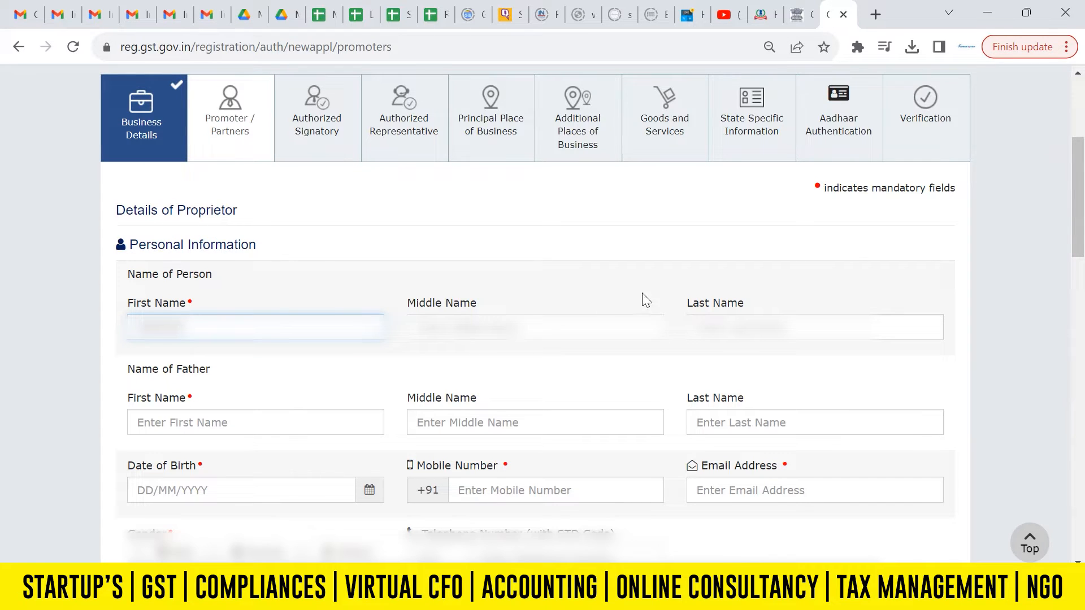
drag(1081, 218, 1083, 261)
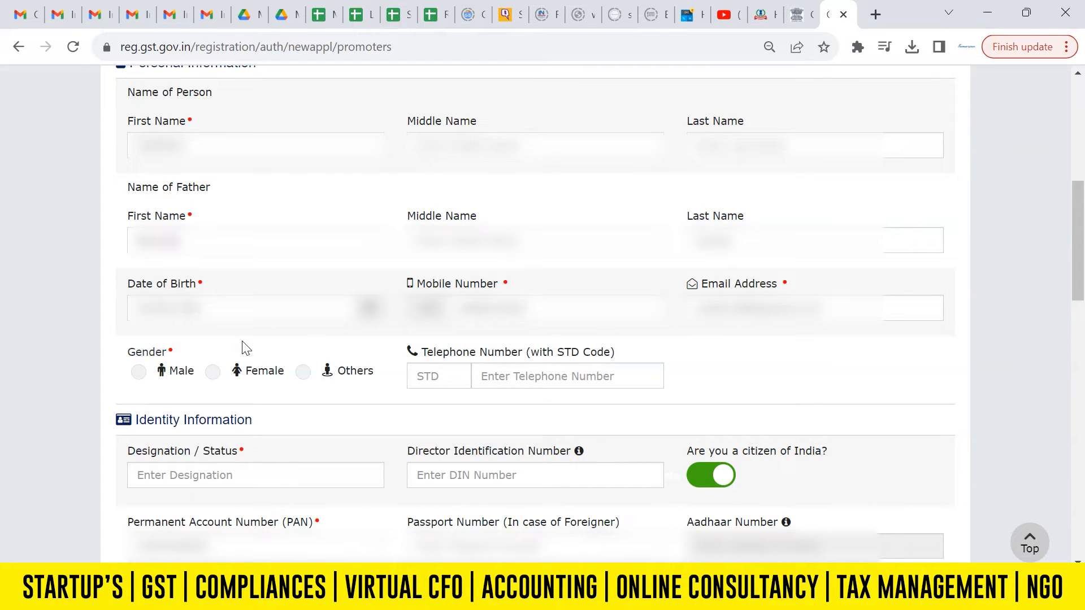
click(212, 373)
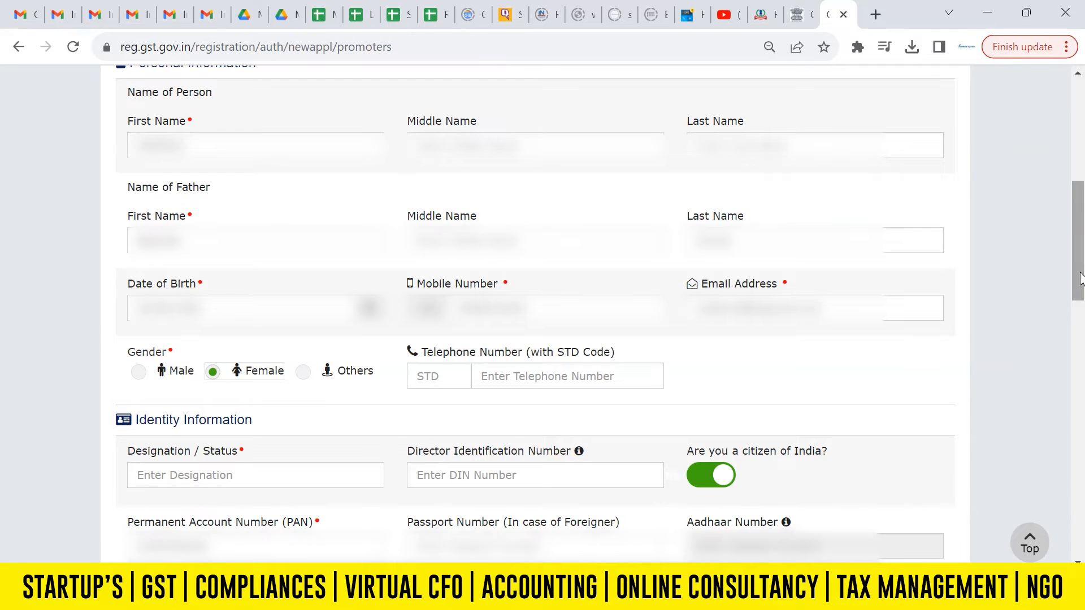
drag(1080, 278, 1080, 326)
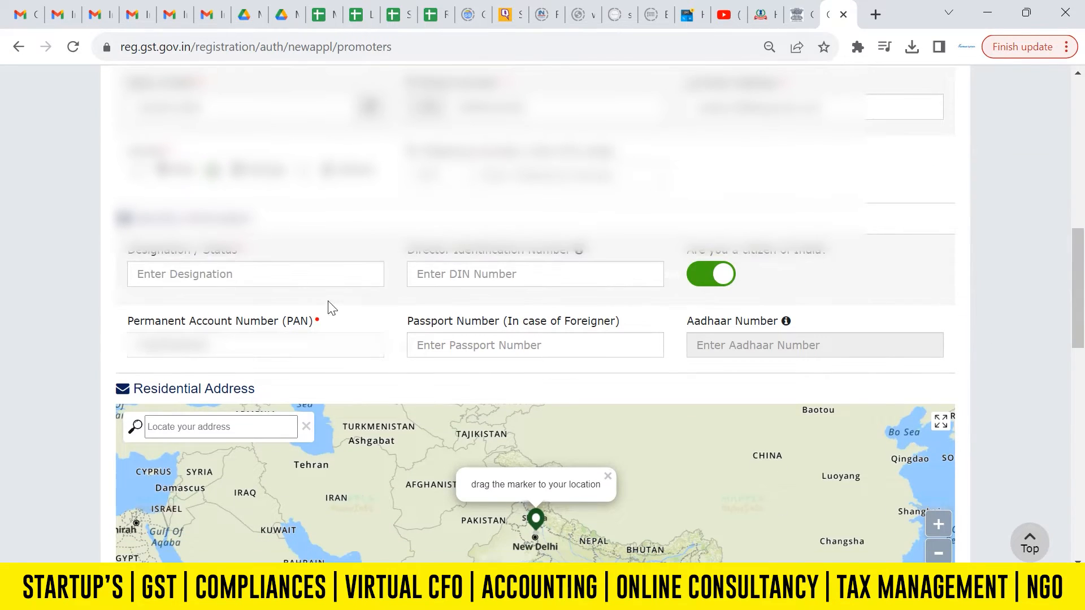
click(294, 275)
text(Prop)
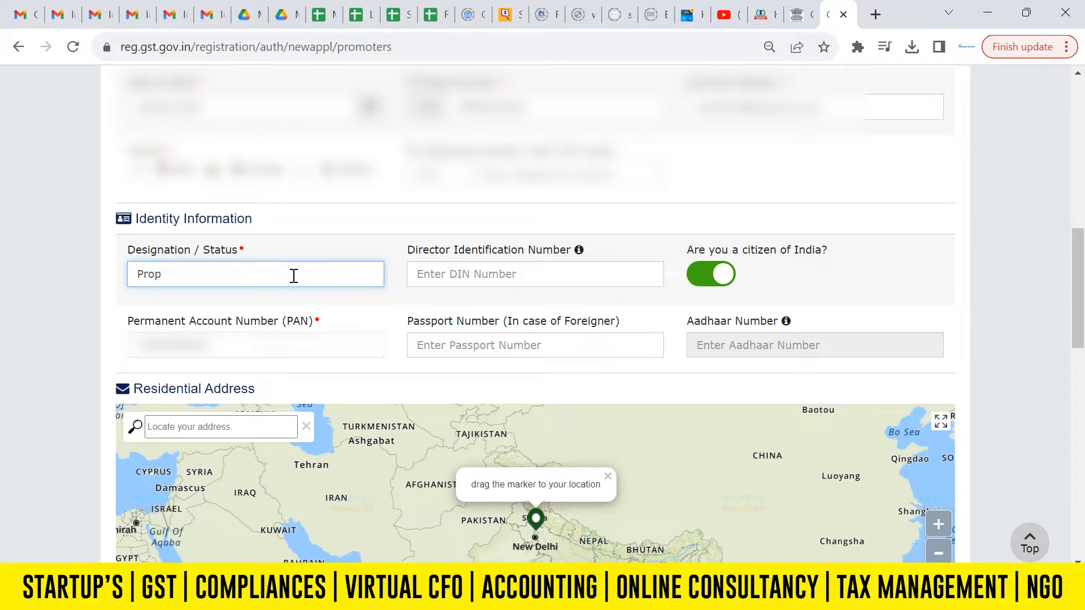
text(reitor)
key(BackSpace)
key(BackSpace)
key(BackSpace)
text(ietor)
key(Tab)
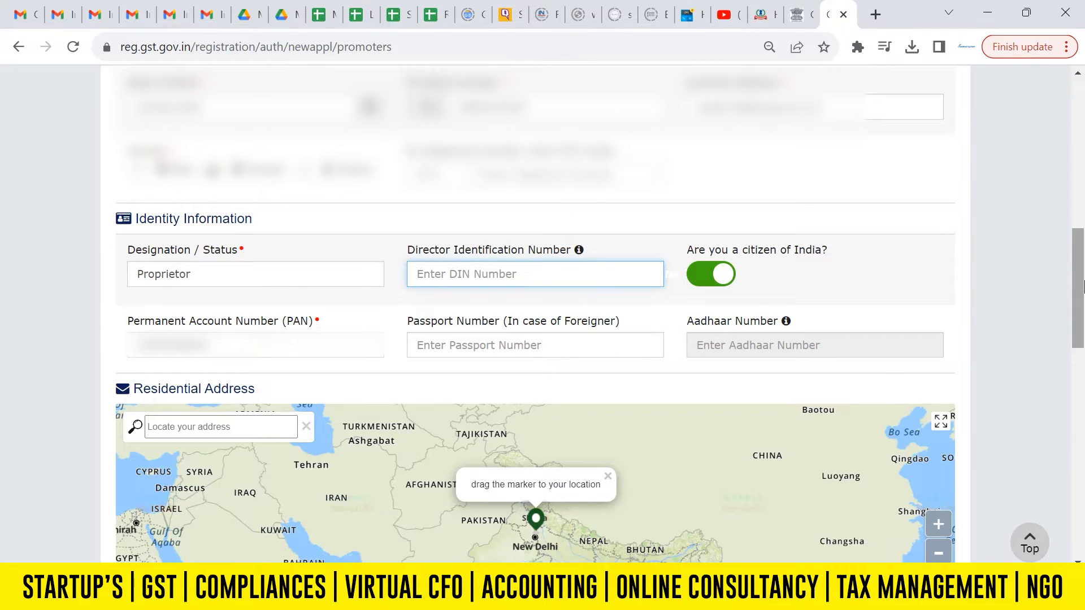
drag(1080, 284, 1084, 350)
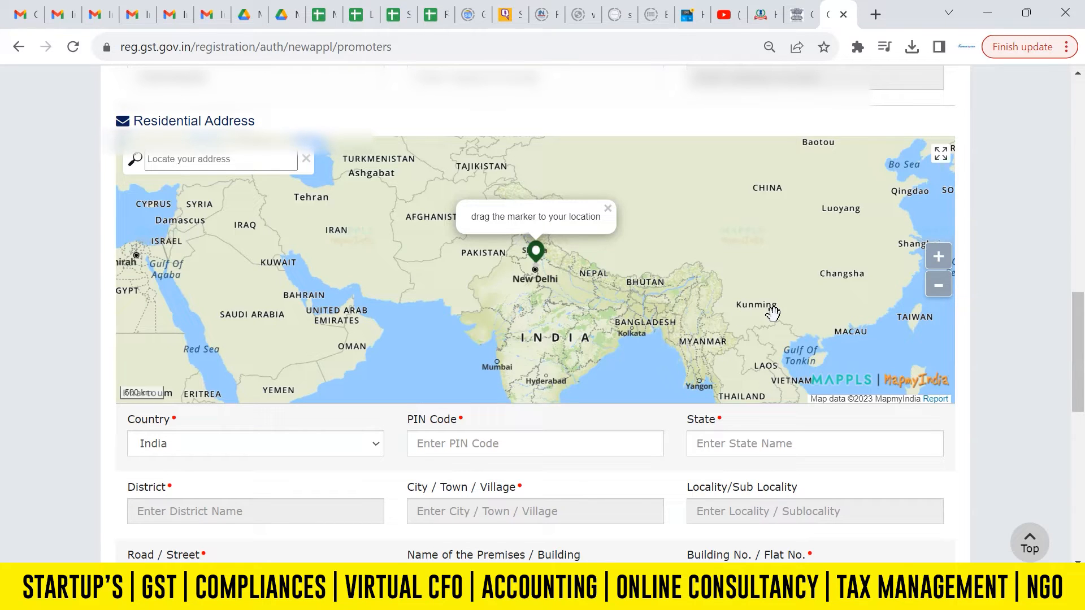
Enter the residential PIN code and pick the North Delhi match to auto-fill state, district and city.
scroll(1081, 403, down, 1)
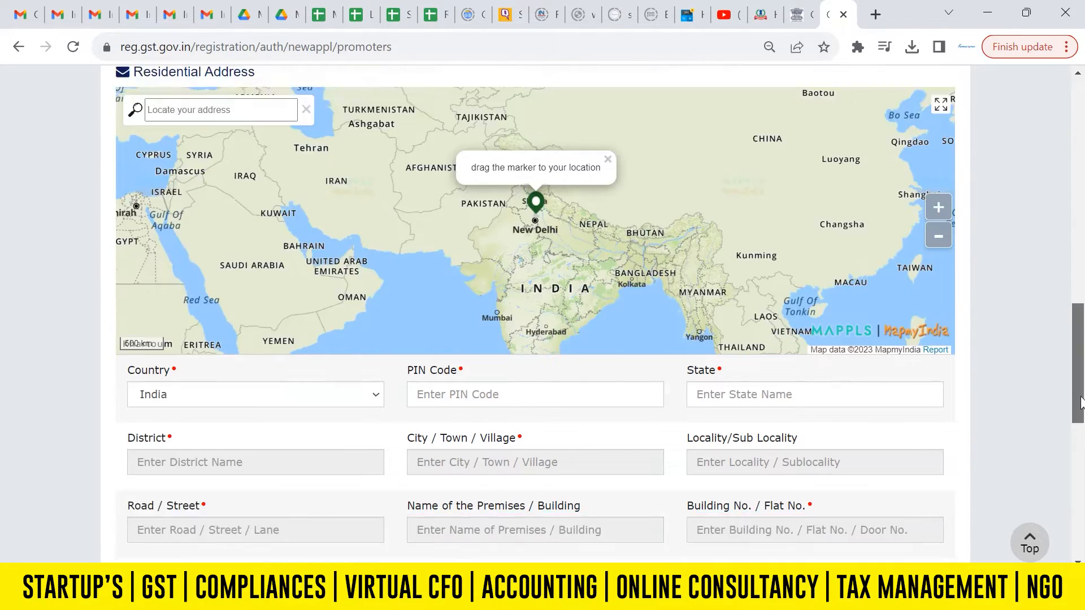
scroll(1081, 402, down, 3)
click(474, 253)
text(1)
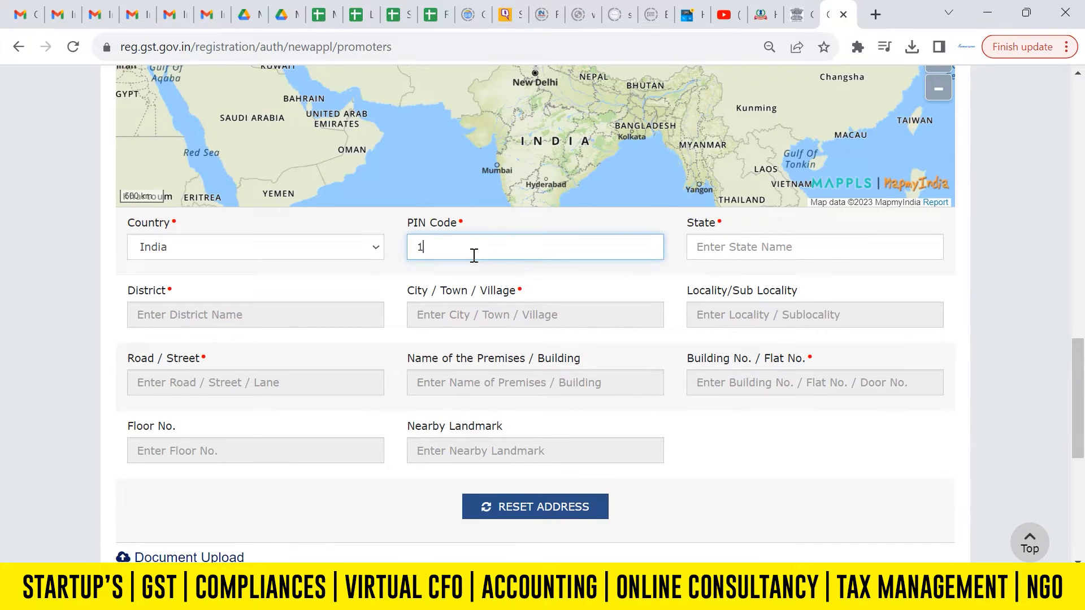
text(10084)
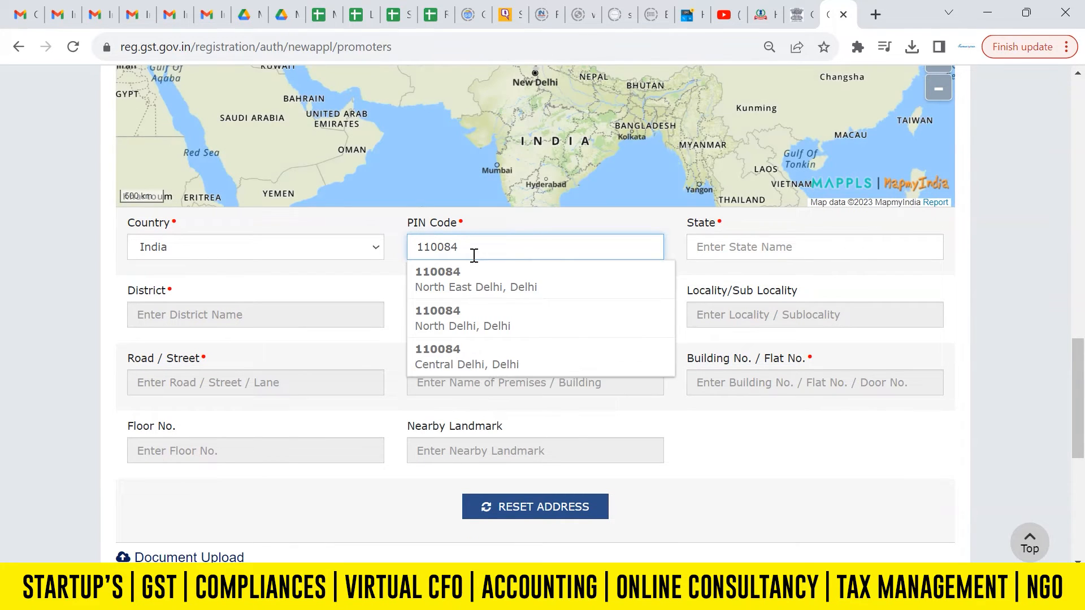
click(471, 323)
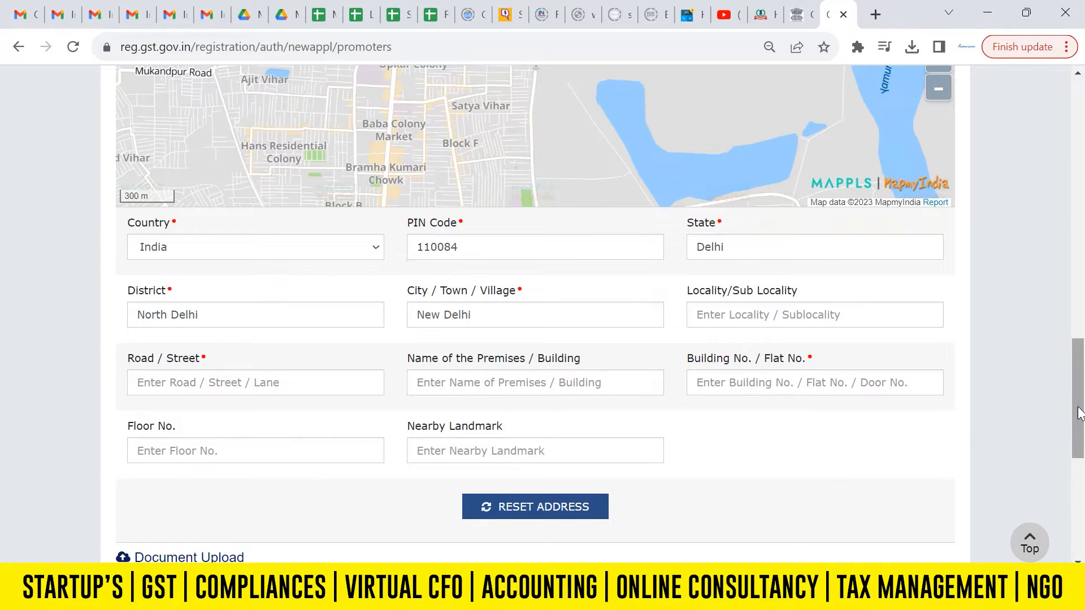
mouse_move(1080, 413)
mouse_down()
mouse_move(1079, 371)
mouse_move(1081, 421)
mouse_up()
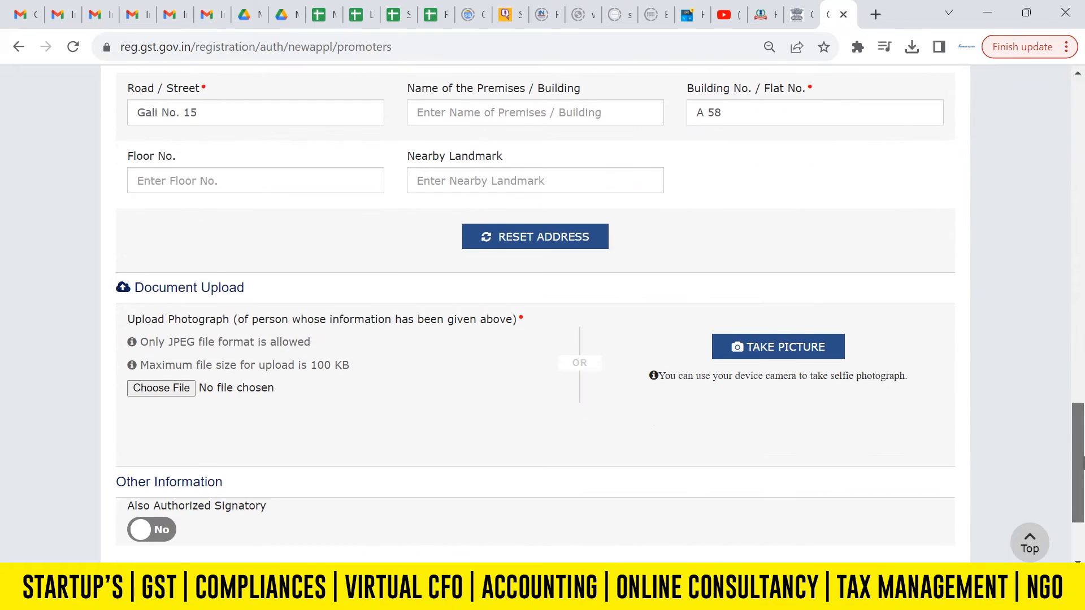
Keep Also Authorized Signatory on, save the promoter details, and accept the locality mismatch warning.
drag(1081, 460, 1080, 481)
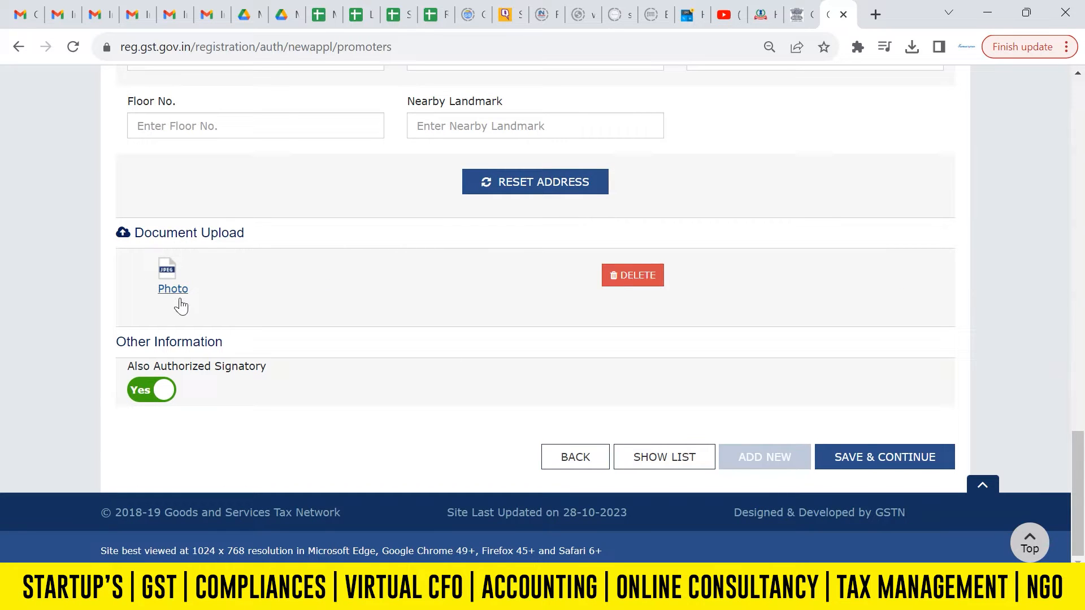
click(158, 399)
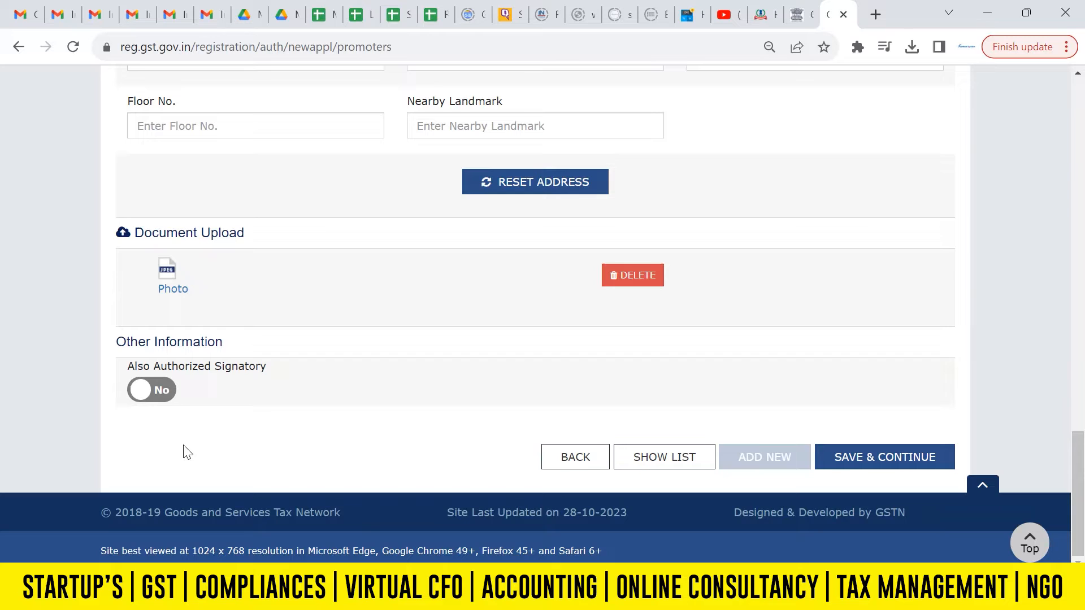
click(142, 397)
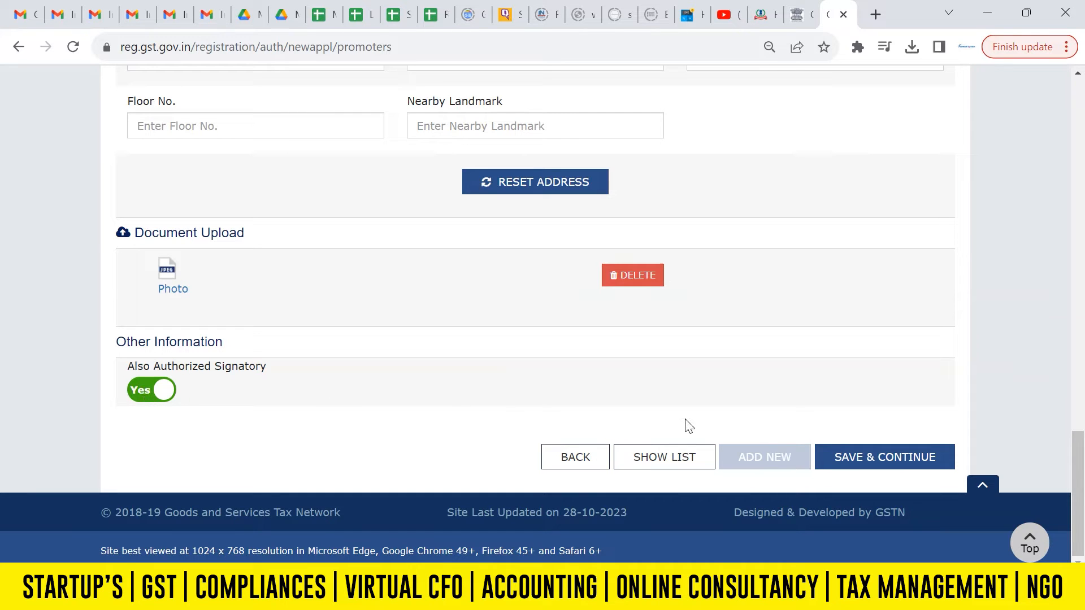
click(858, 458)
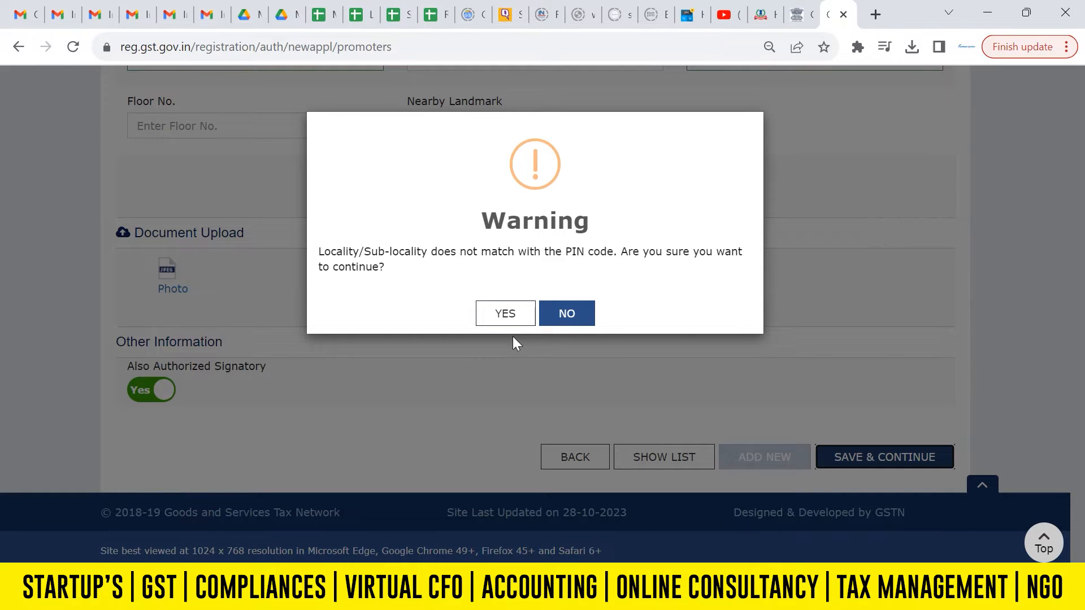
click(496, 320)
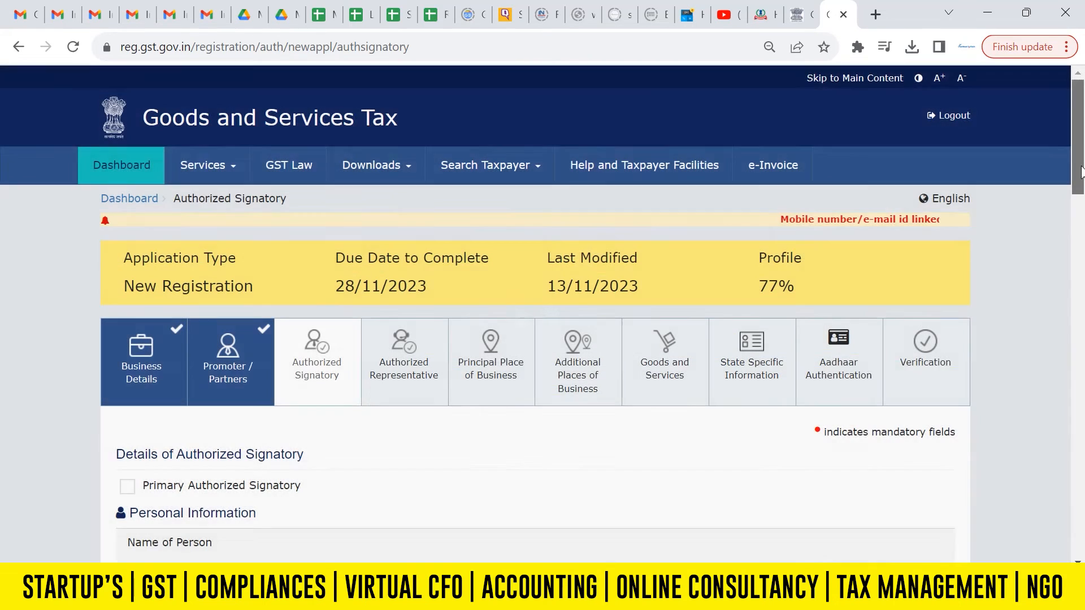
Mark the person as Primary Authorized Signatory, save it, and continue without an authorized representative.
drag(1080, 173, 1084, 223)
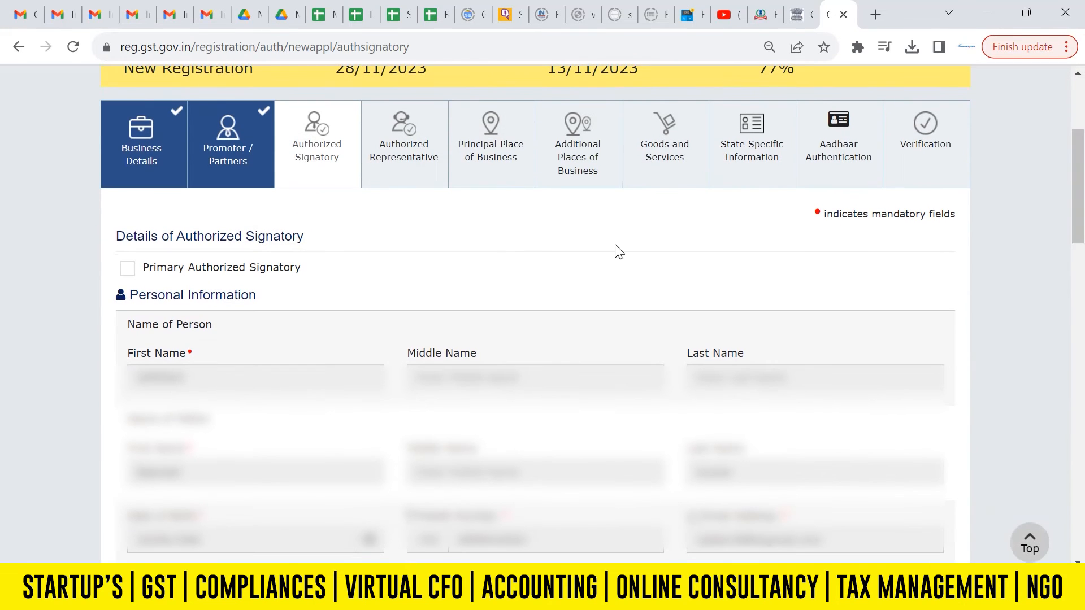
click(128, 269)
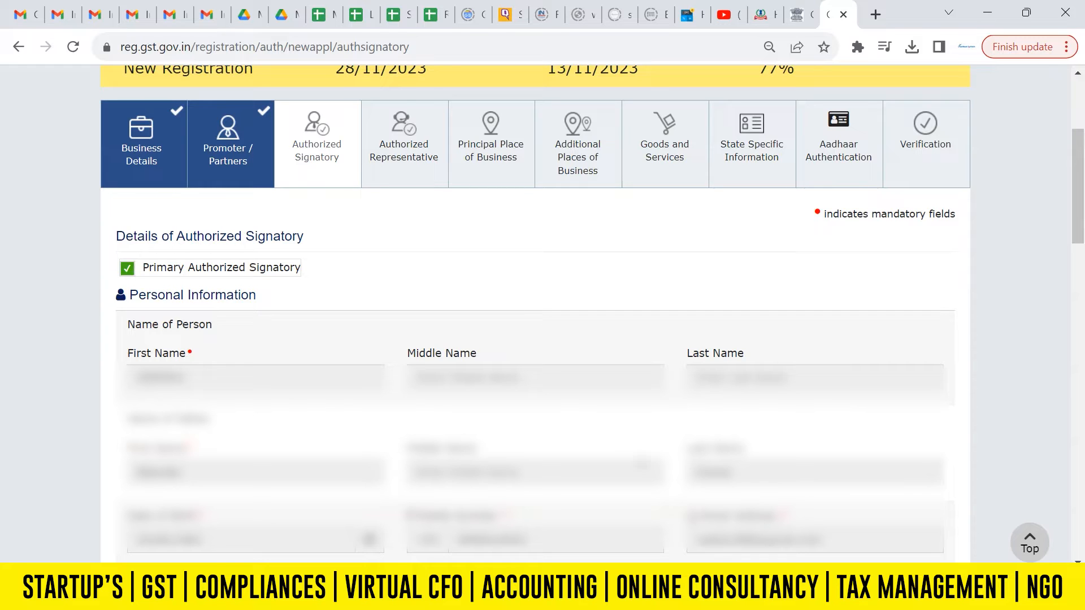
drag(1083, 199, 1084, 519)
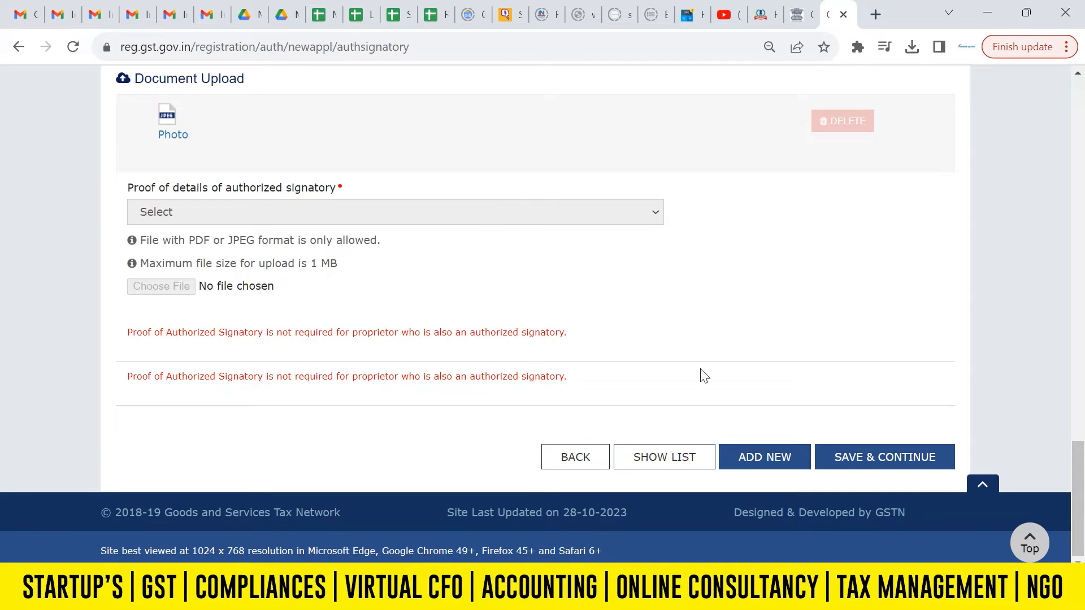
click(856, 460)
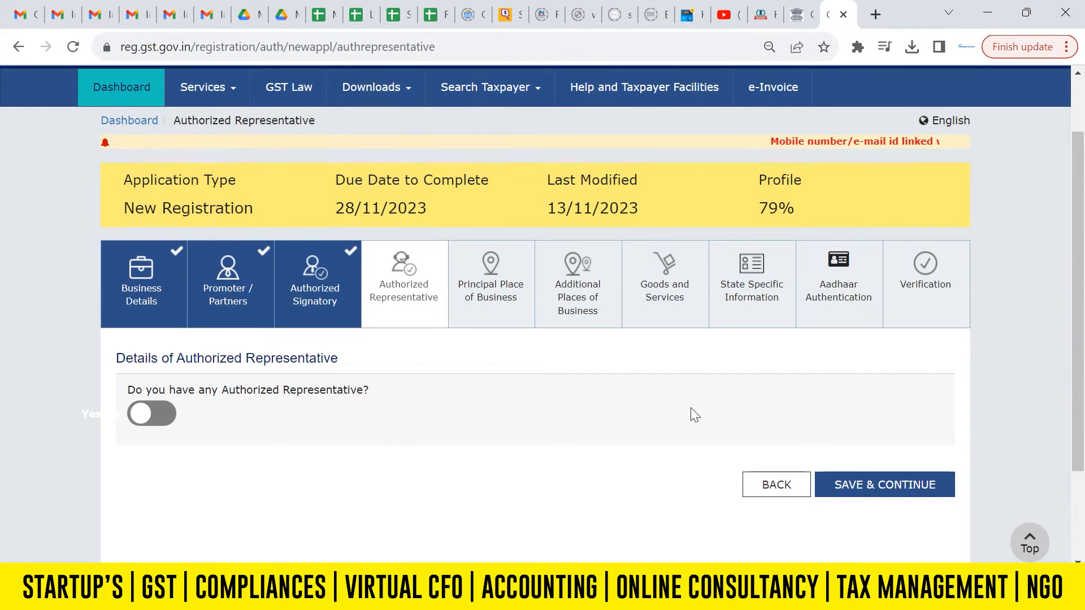
click(872, 483)
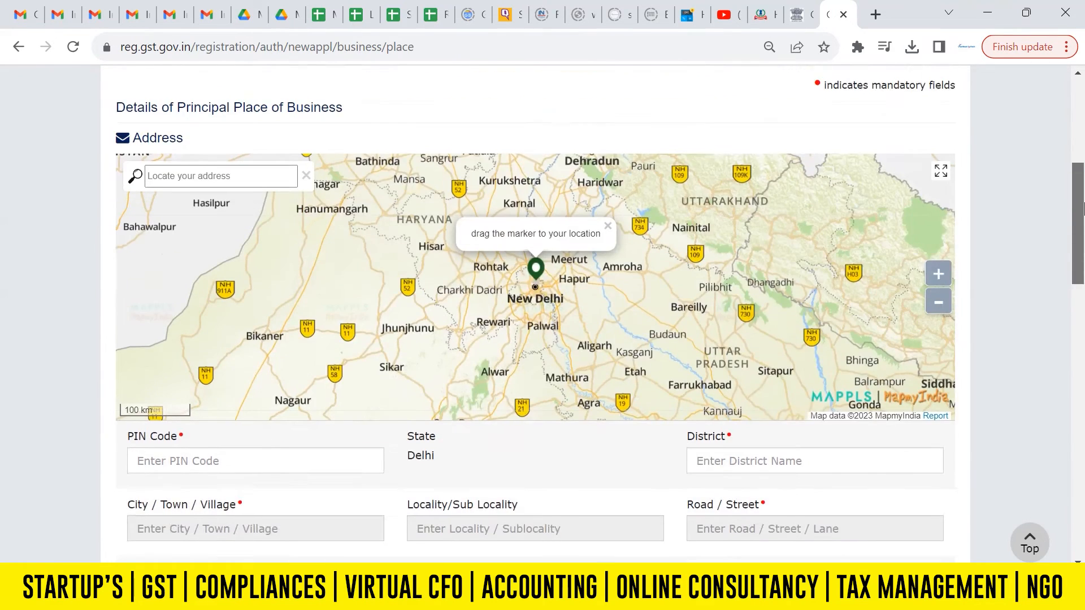
Enter PIN code 110084 and pick the North Delhi match, filling district and city New Delhi.
drag(1082, 210, 1081, 236)
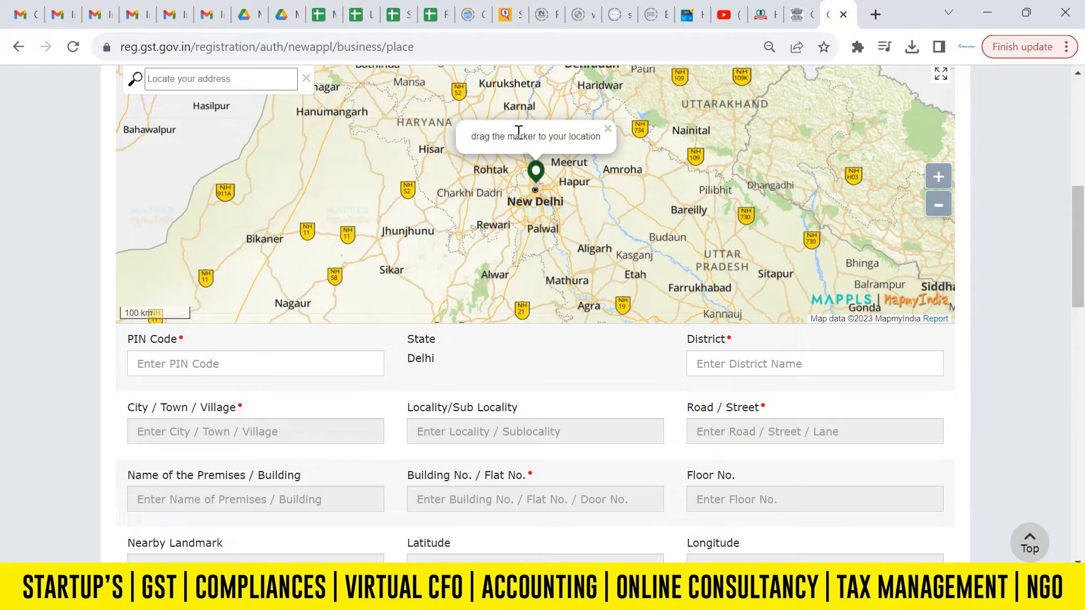
click(200, 376)
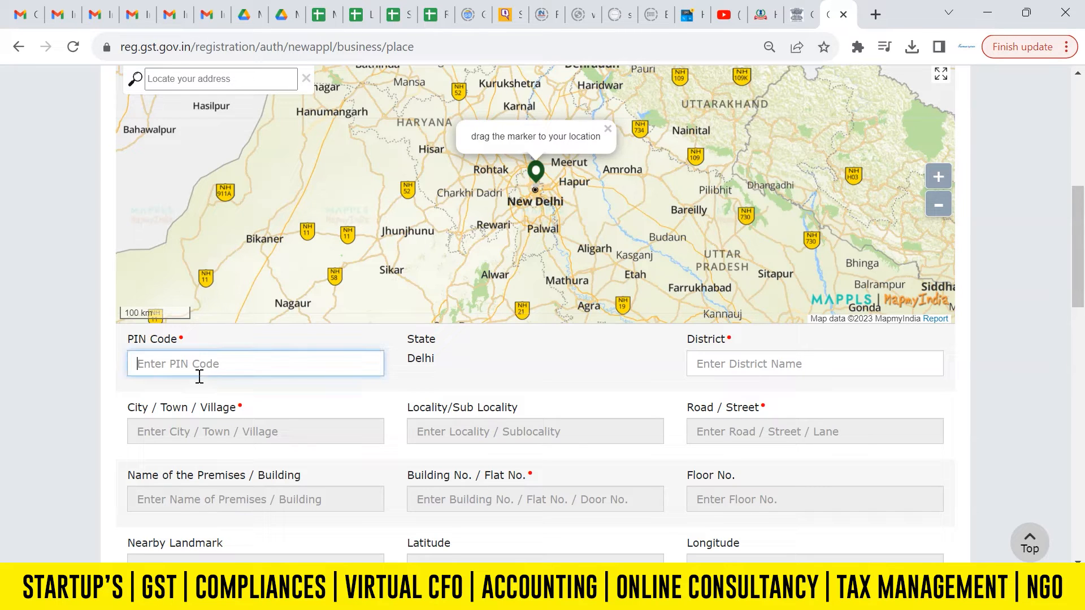
text(110084)
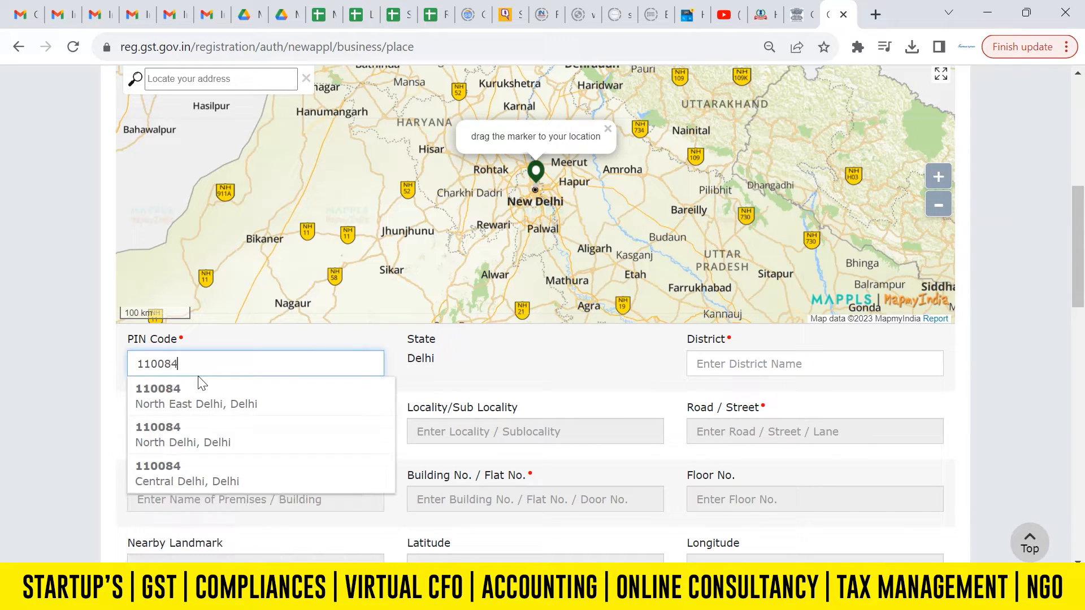
click(193, 437)
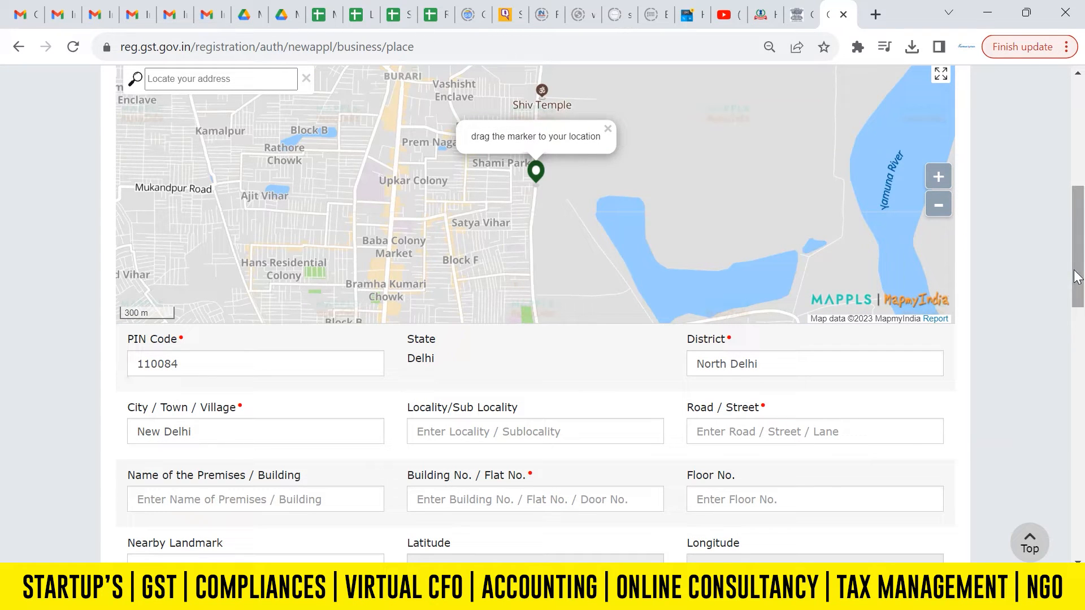
scroll(1080, 277, down, 2)
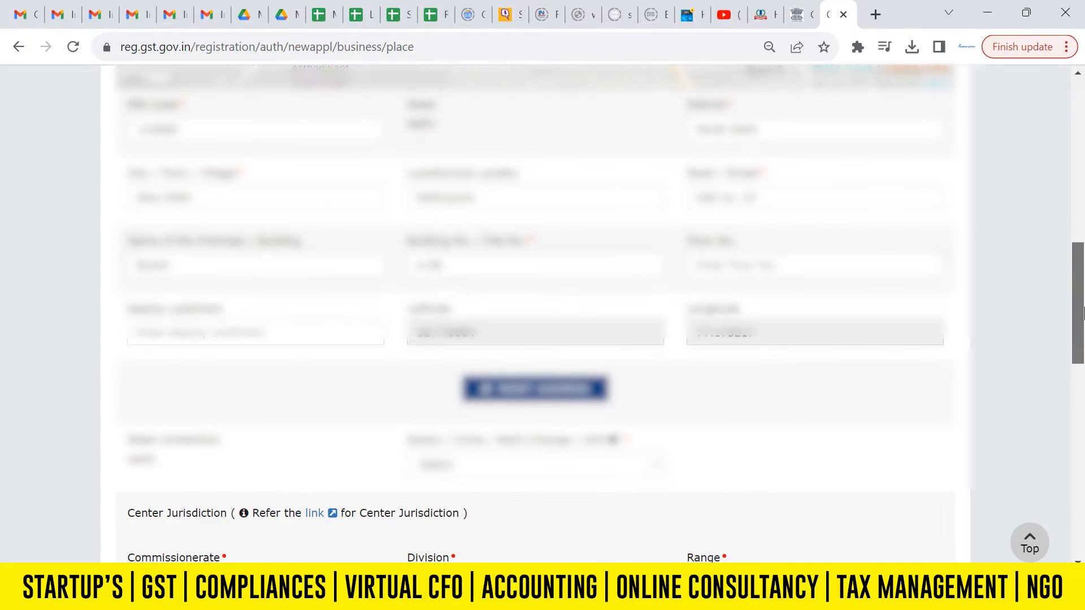
drag(1084, 310, 1084, 387)
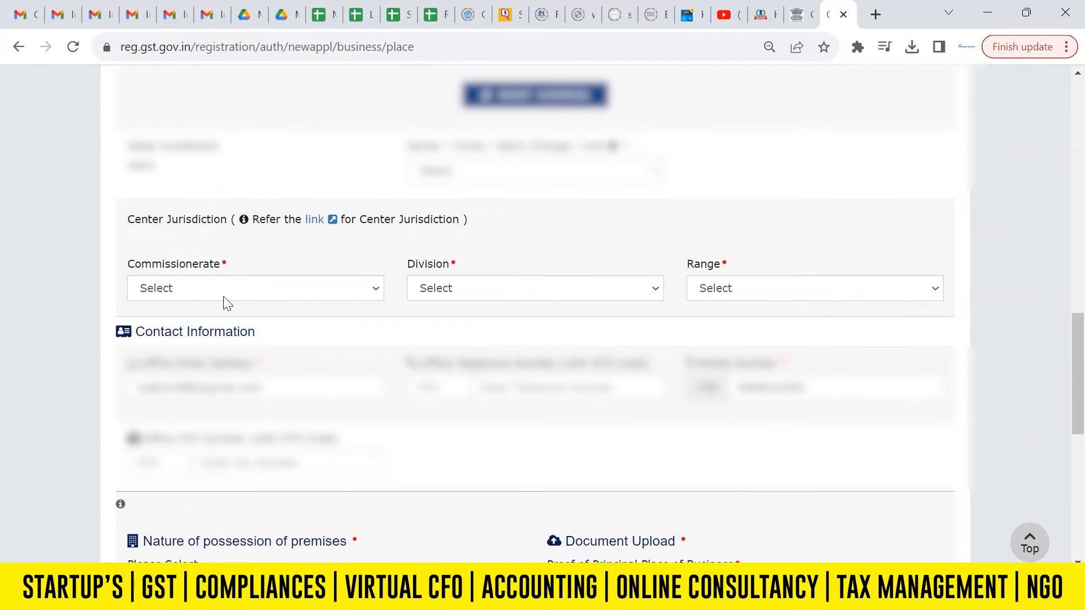
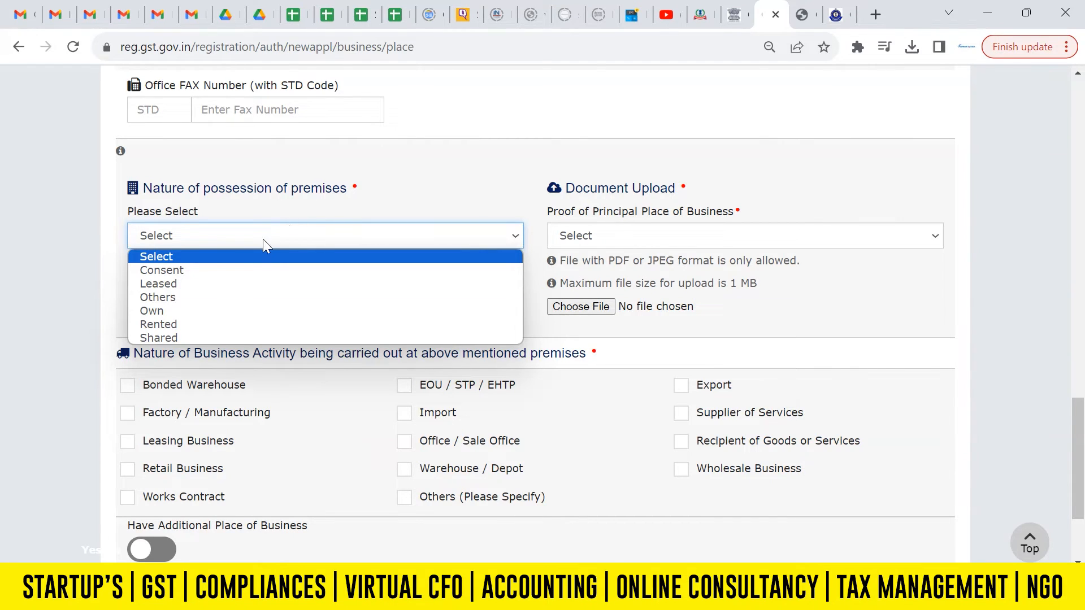
Mark the premises as Own, upload an Electricity Bill as proof, and tick Supplier of Services.
click(217, 317)
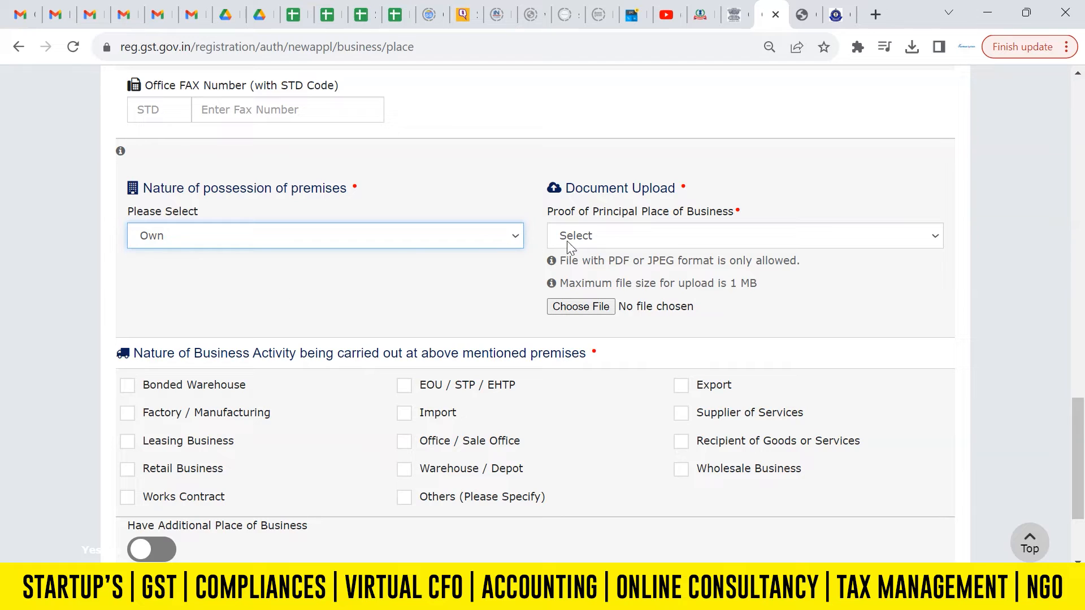
click(588, 236)
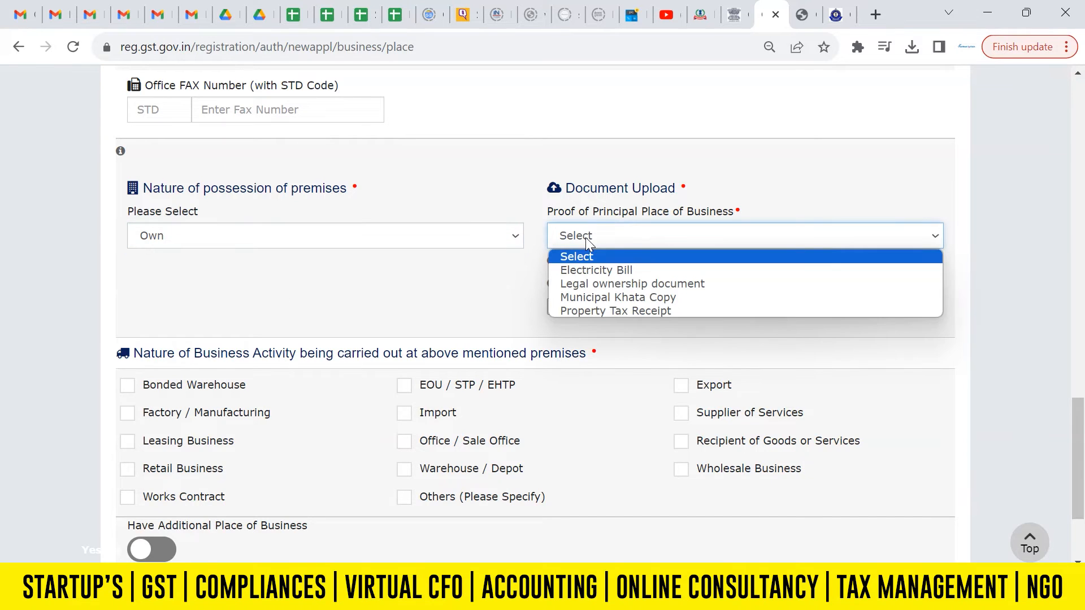
click(595, 269)
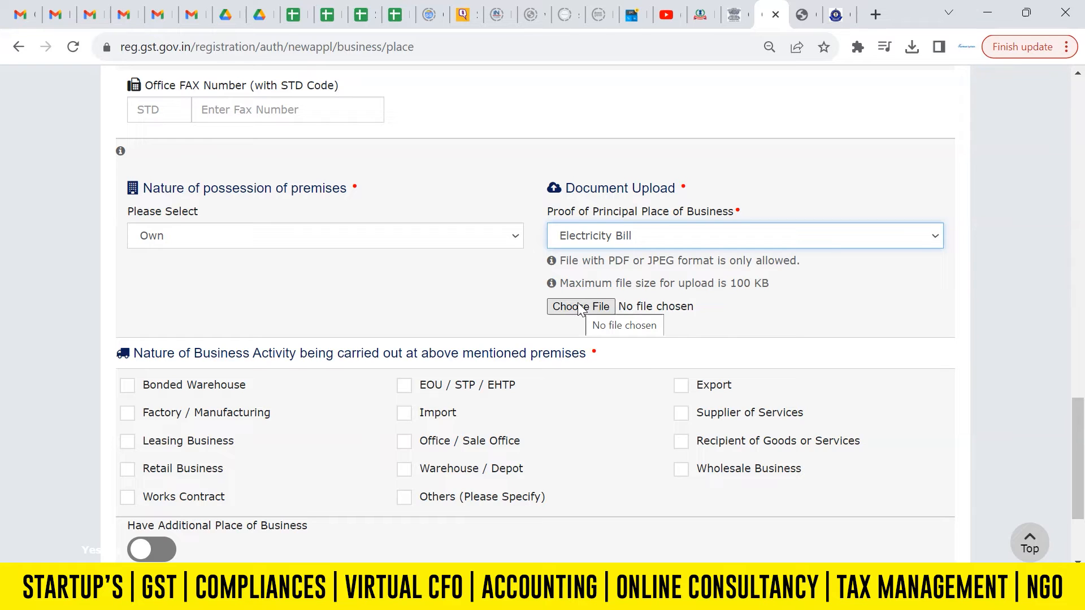
click(579, 308)
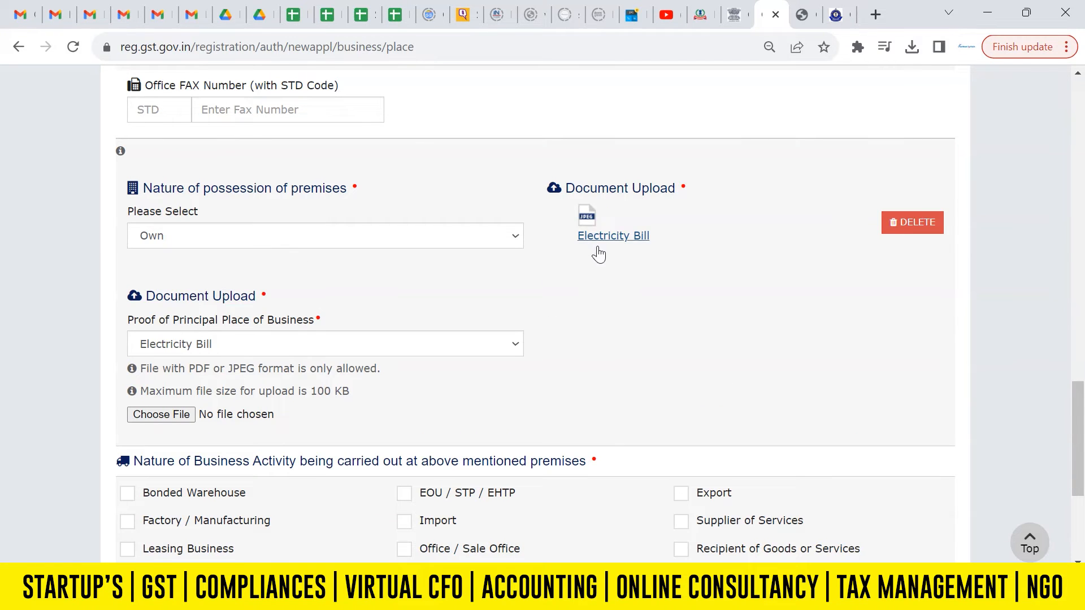
drag(1081, 412, 1083, 449)
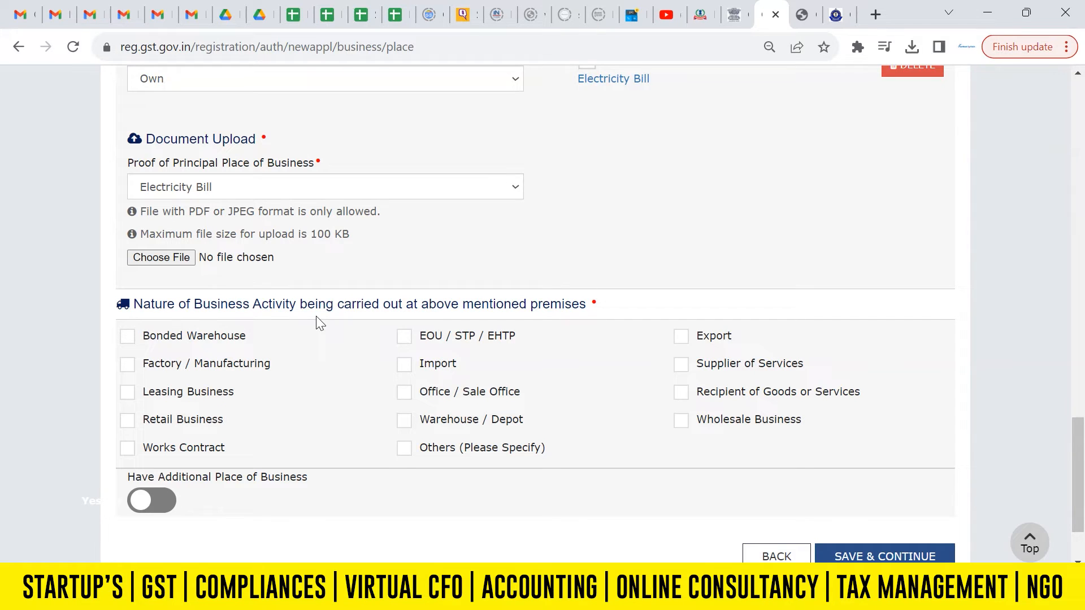
click(681, 364)
Save the principal place of business and continue past Additional Places of Business.
click(866, 557)
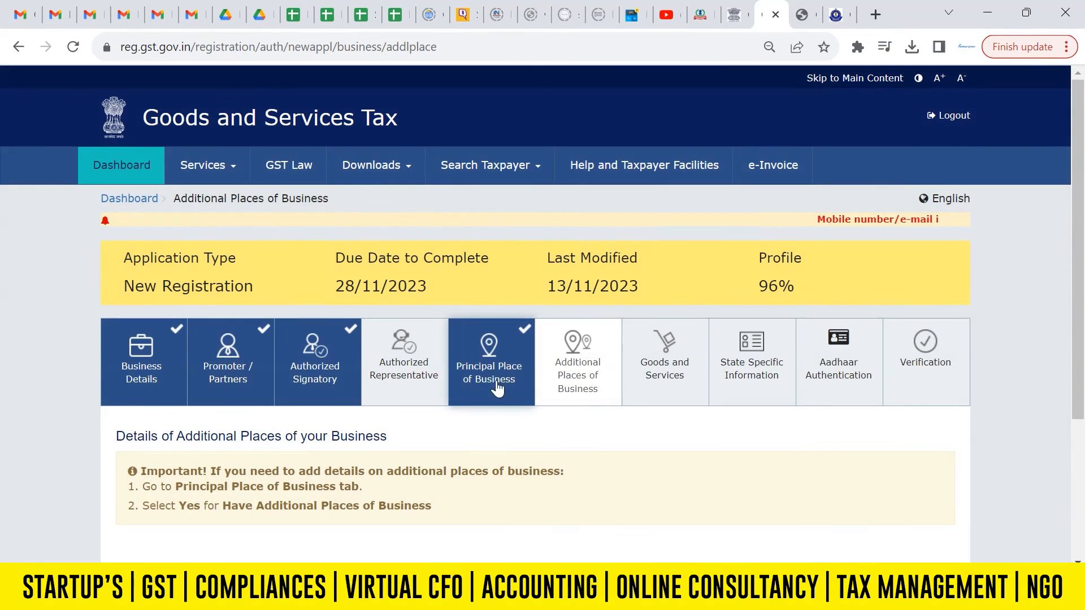
scroll(622, 424, down, 2)
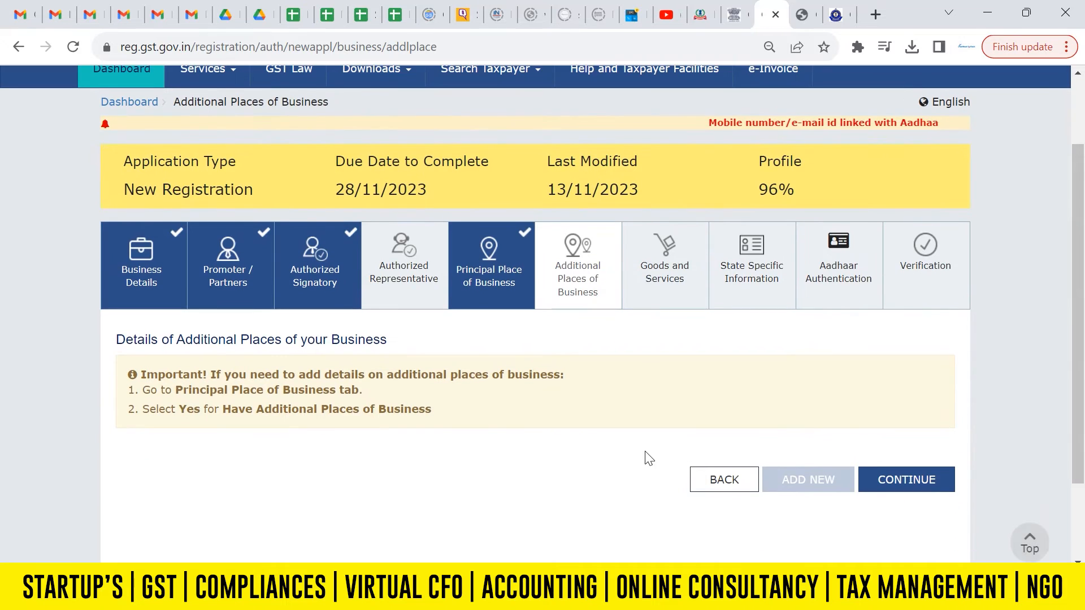
click(898, 479)
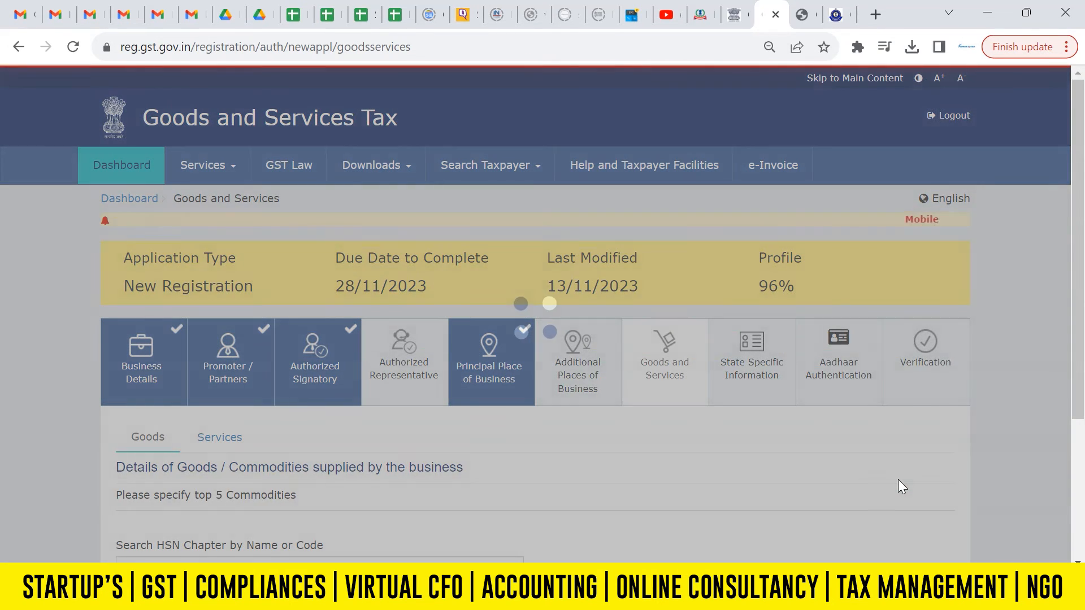
scroll(452, 474, down, 2)
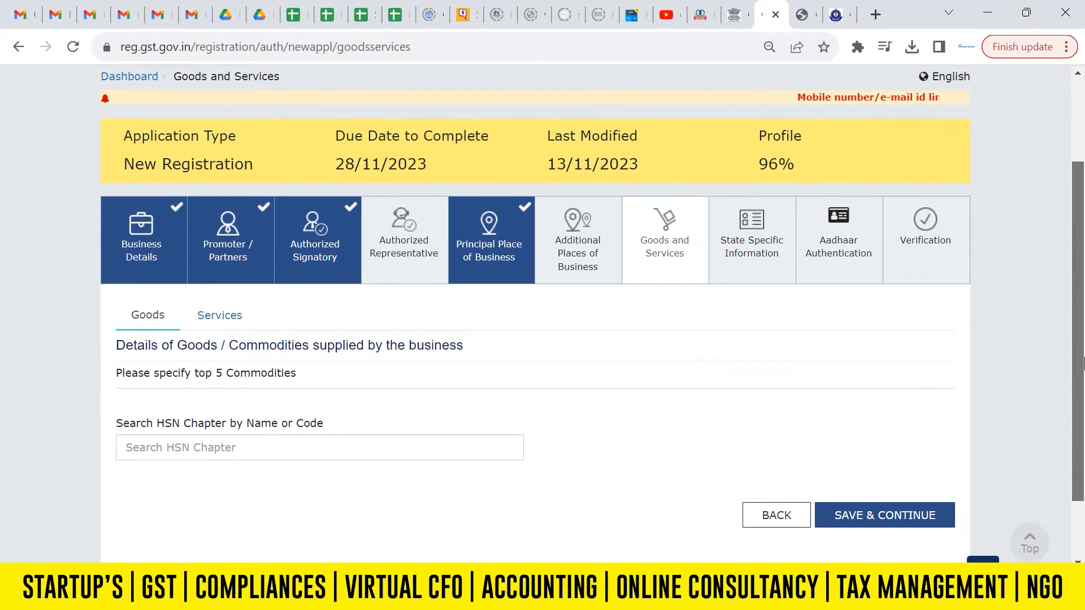
Add service 9982 Legal and accounting services, then save Goods and Services and State Specific Information.
click(222, 317)
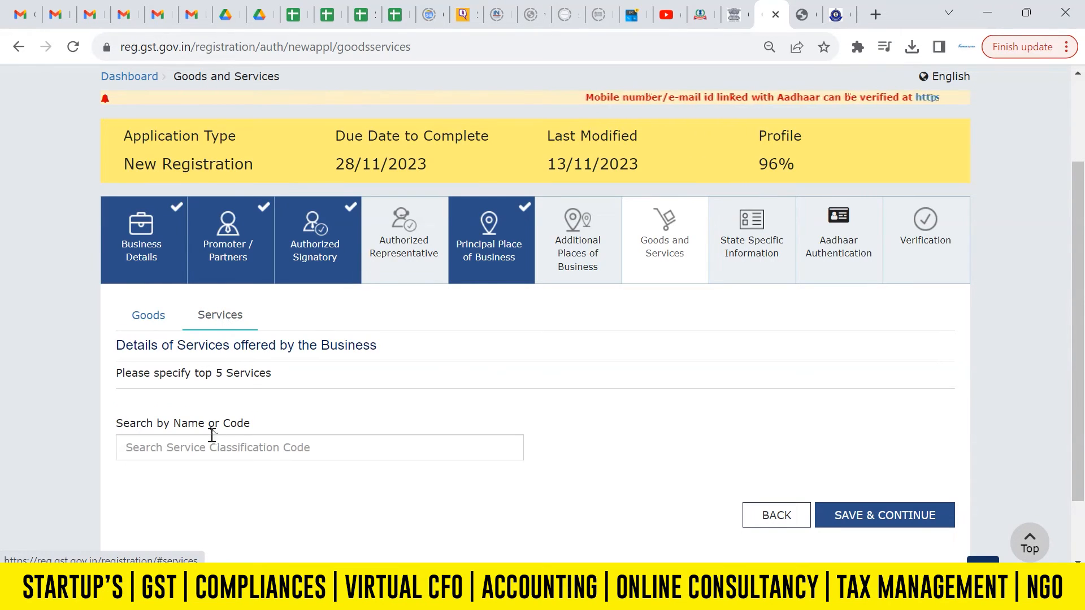
click(215, 447)
text(account)
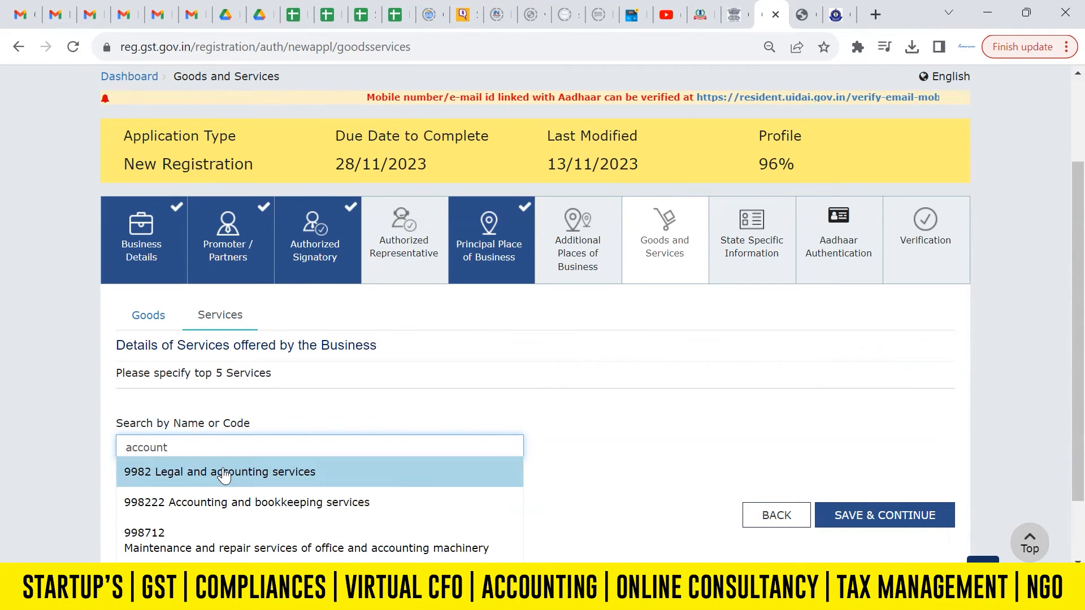
click(226, 472)
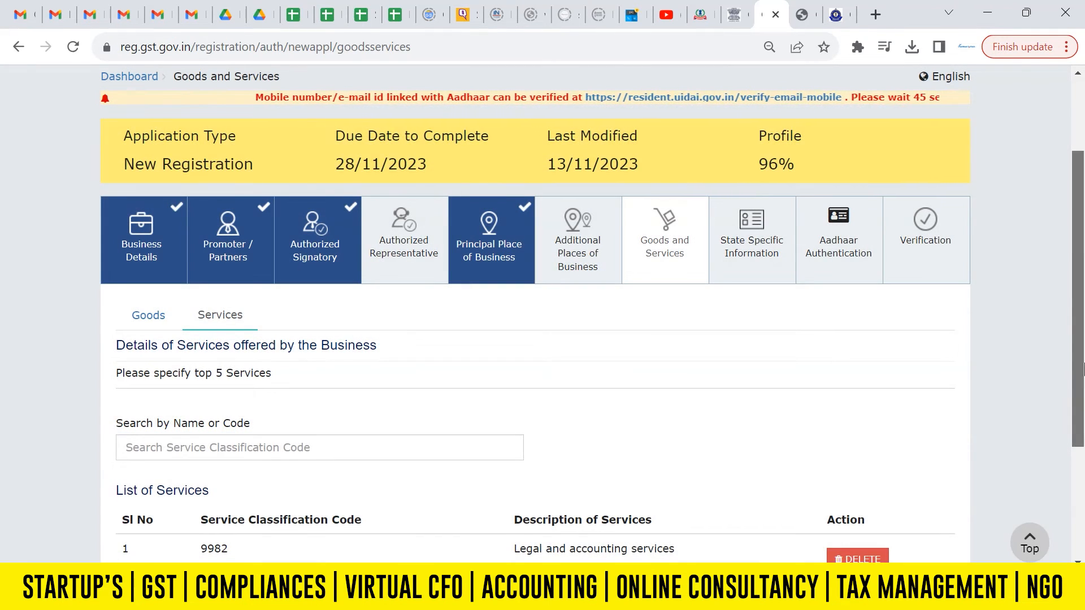
scroll(1083, 435, down, 2)
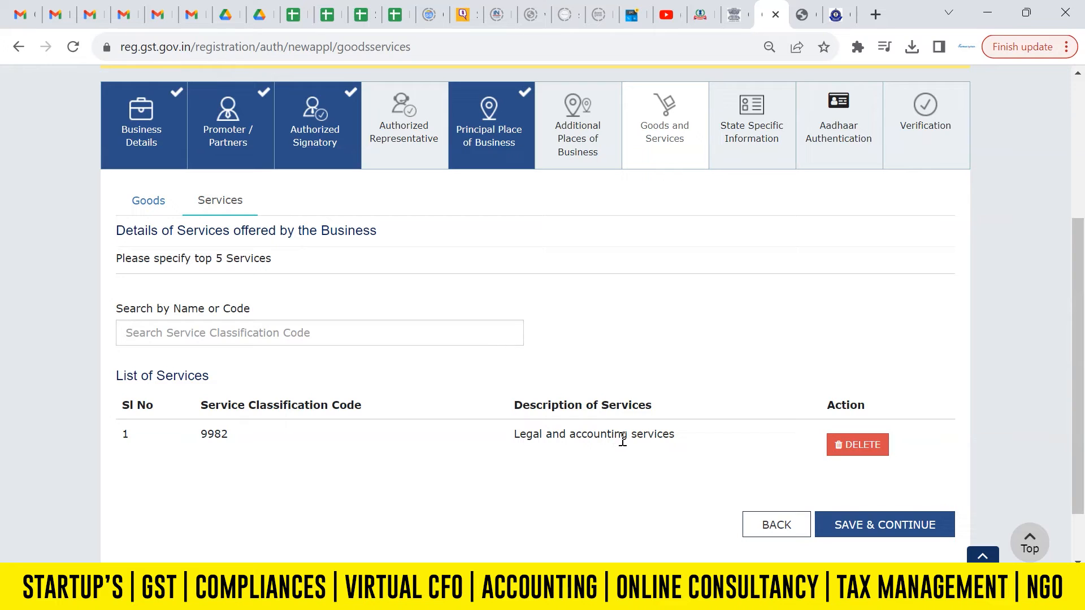
click(877, 529)
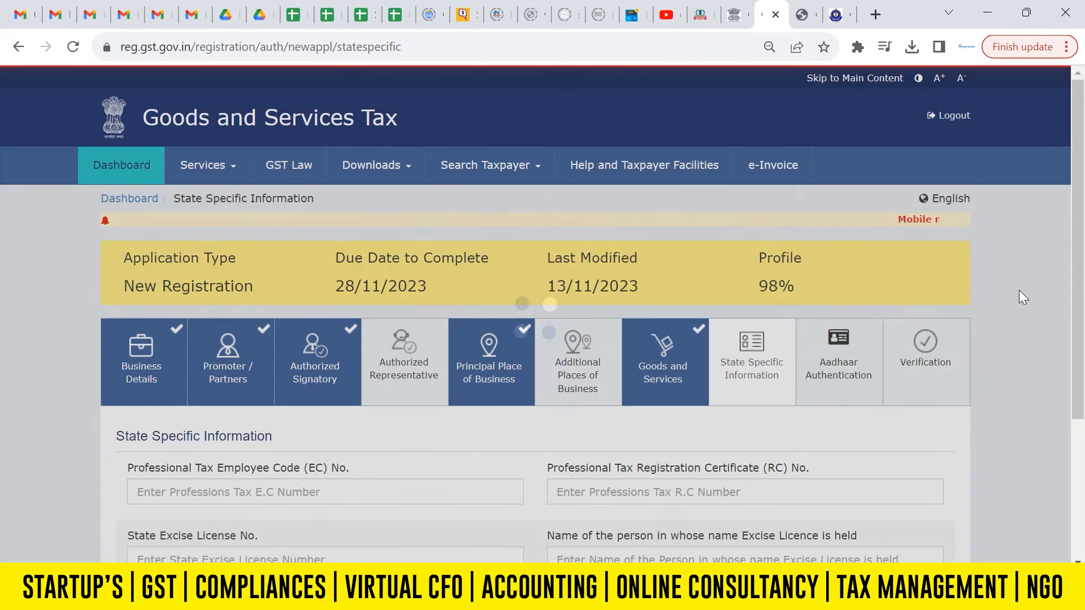
scroll(1019, 290, down, 4)
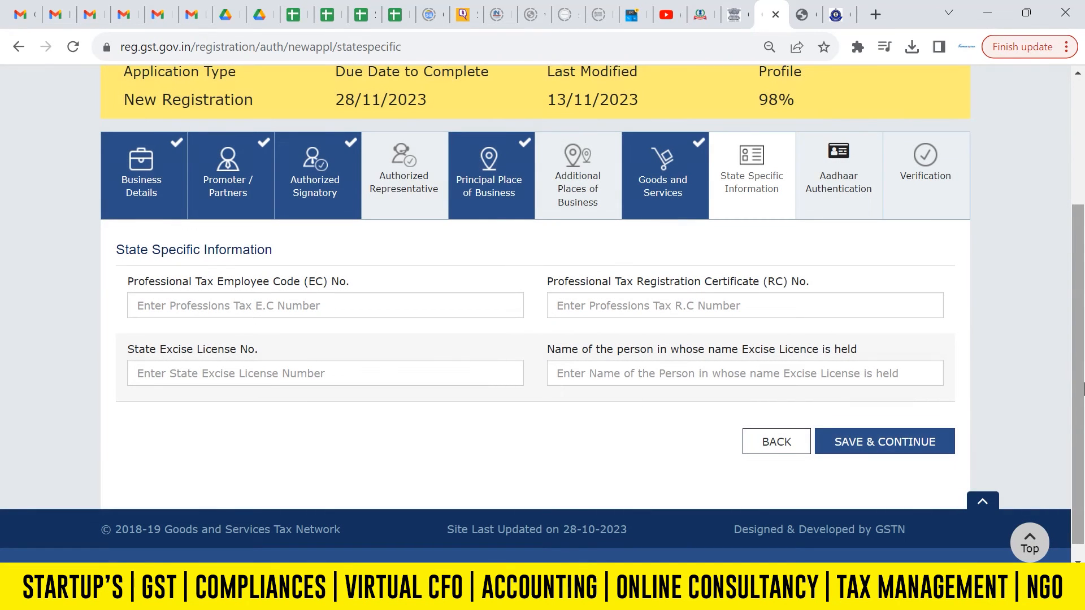
click(875, 445)
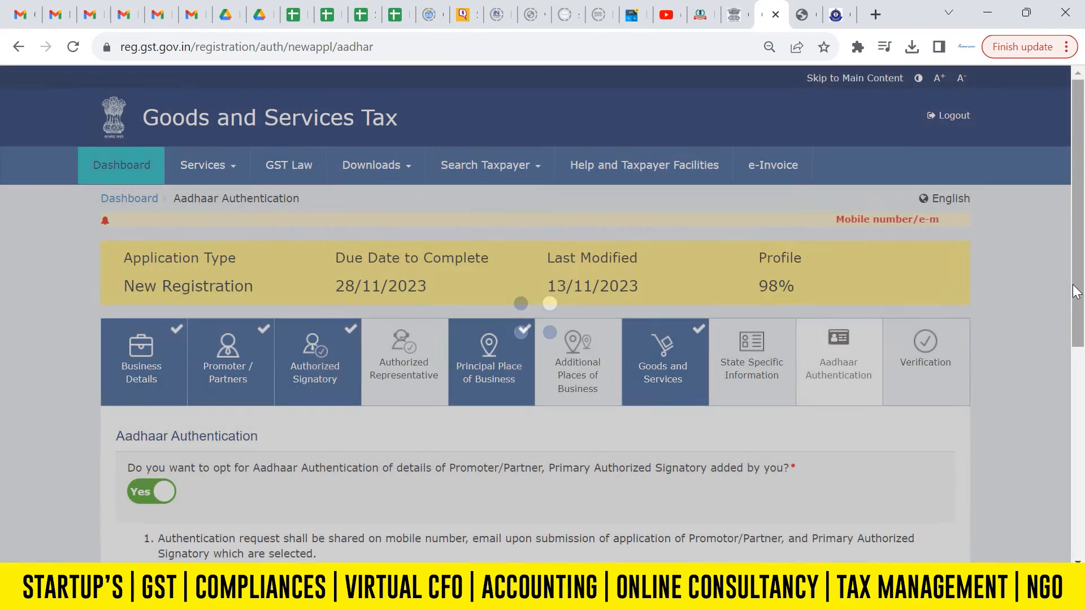
Review the note on correct contact details and save Aadhaar Authentication with authentication opted in.
scroll(1075, 293, down, 3)
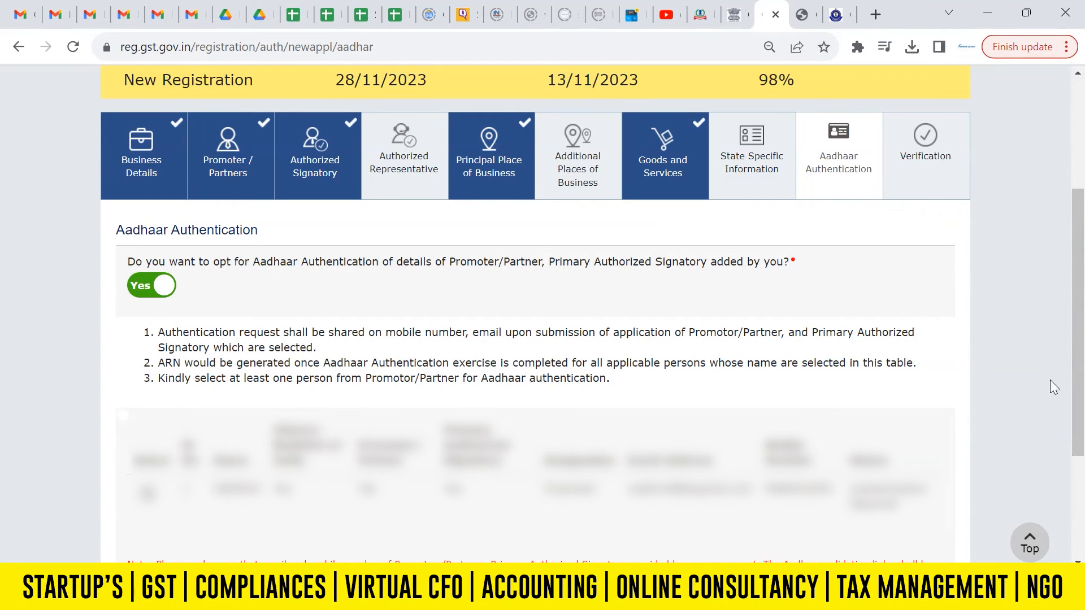
scroll(889, 509, down, 3)
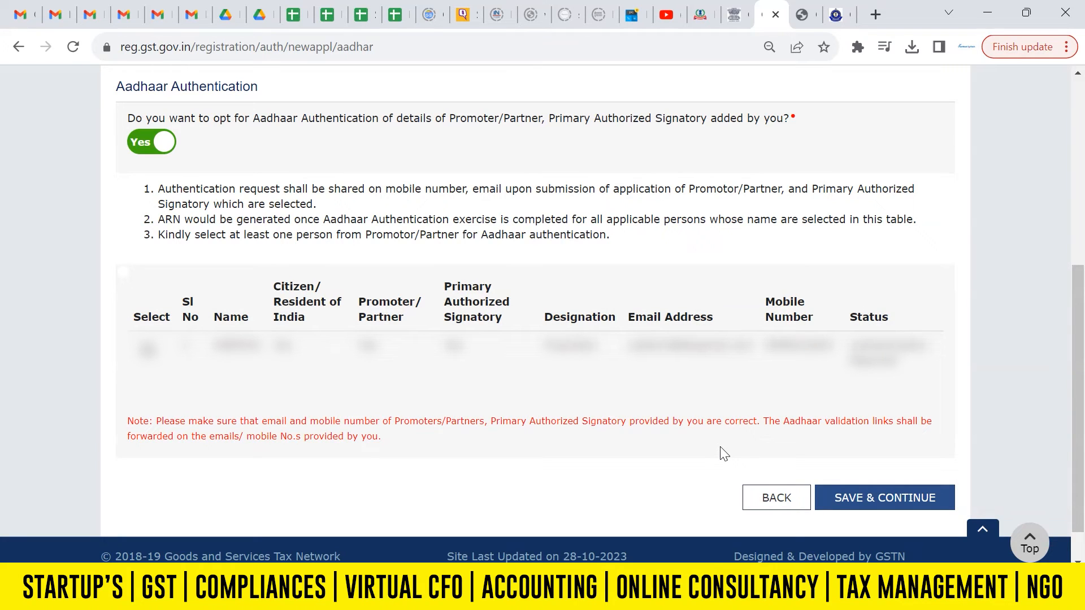
drag(157, 421, 396, 443)
click(497, 455)
click(877, 505)
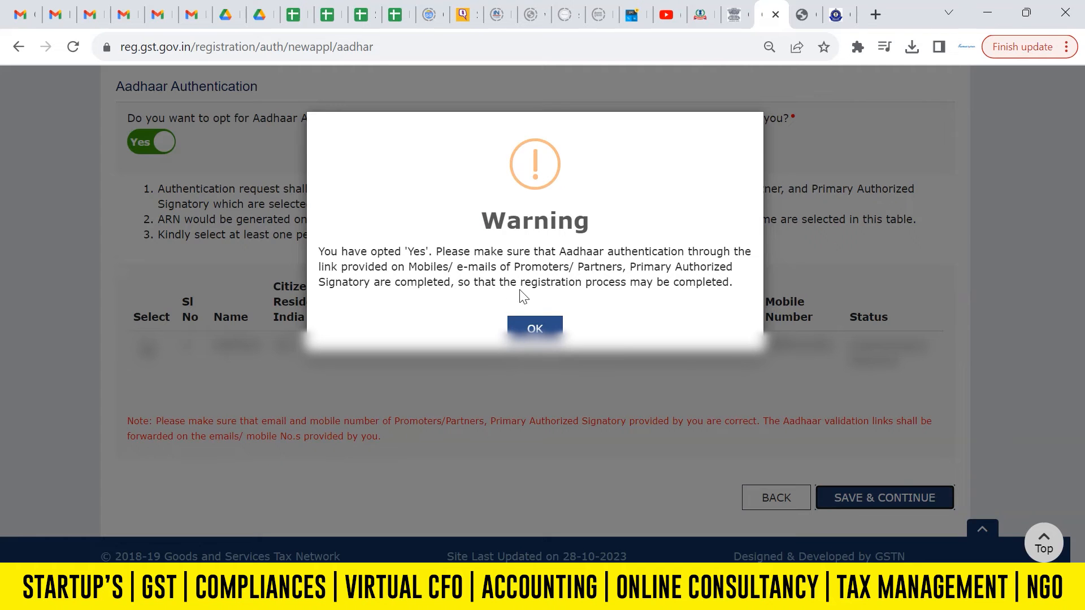
Accept the Aadhaar warning, tick the declaration, choose the Proprietor as signatory, and enter place Delhi.
click(556, 325)
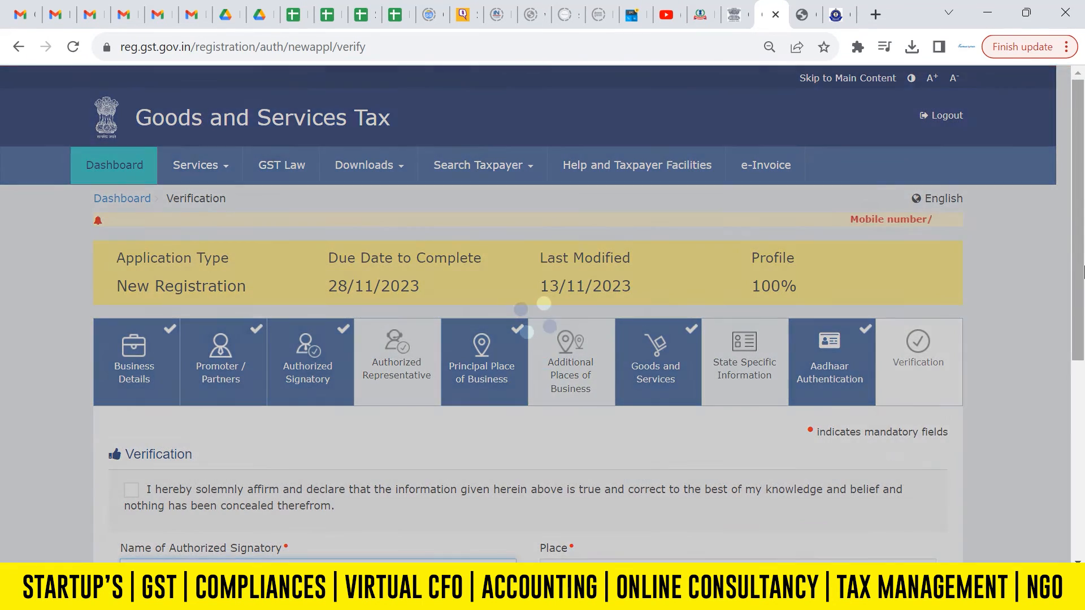
scroll(1083, 431, down, 5)
mouse_move(1083, 430)
mouse_down()
mouse_move(1082, 467)
mouse_move(1080, 414)
mouse_up()
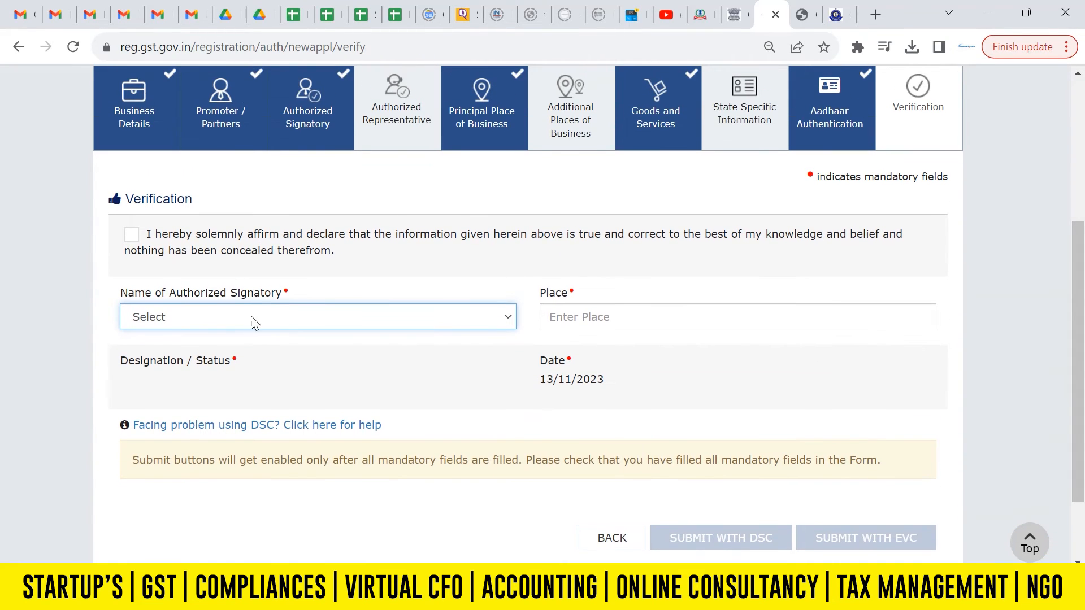
click(131, 236)
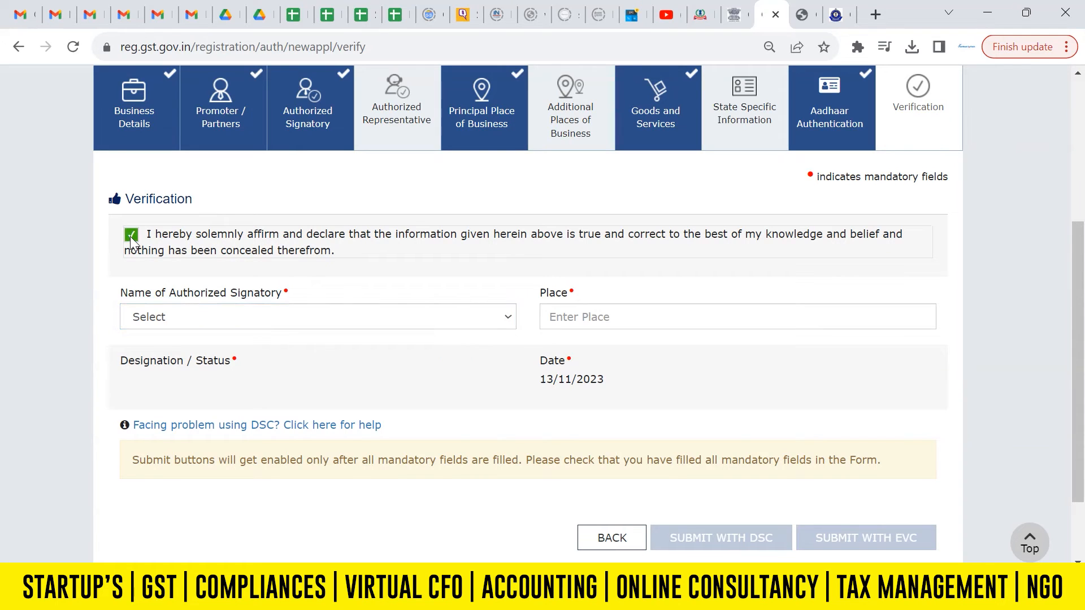
click(203, 316)
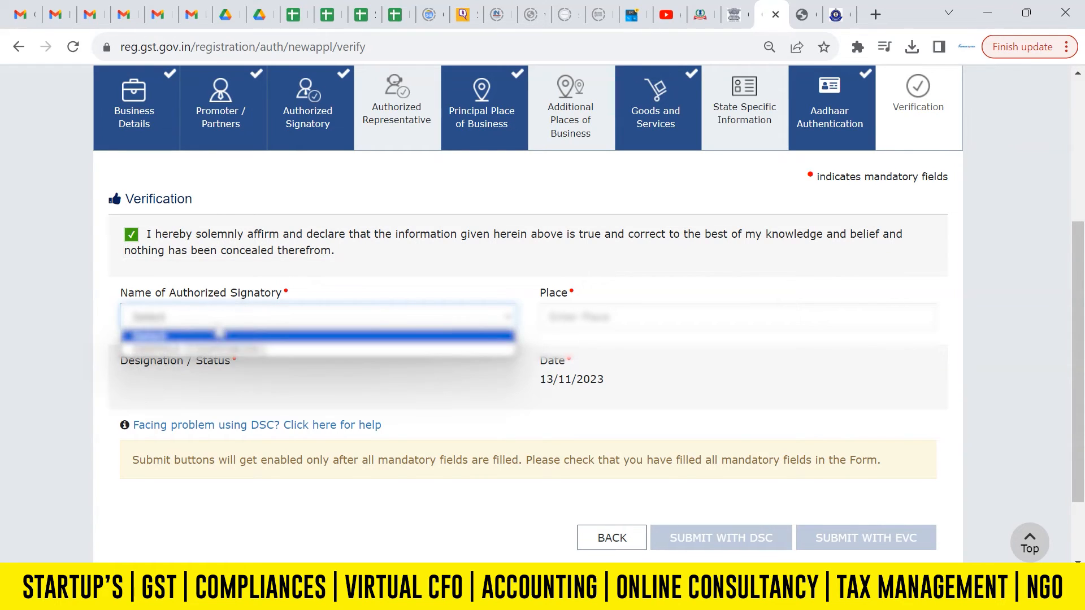
click(221, 352)
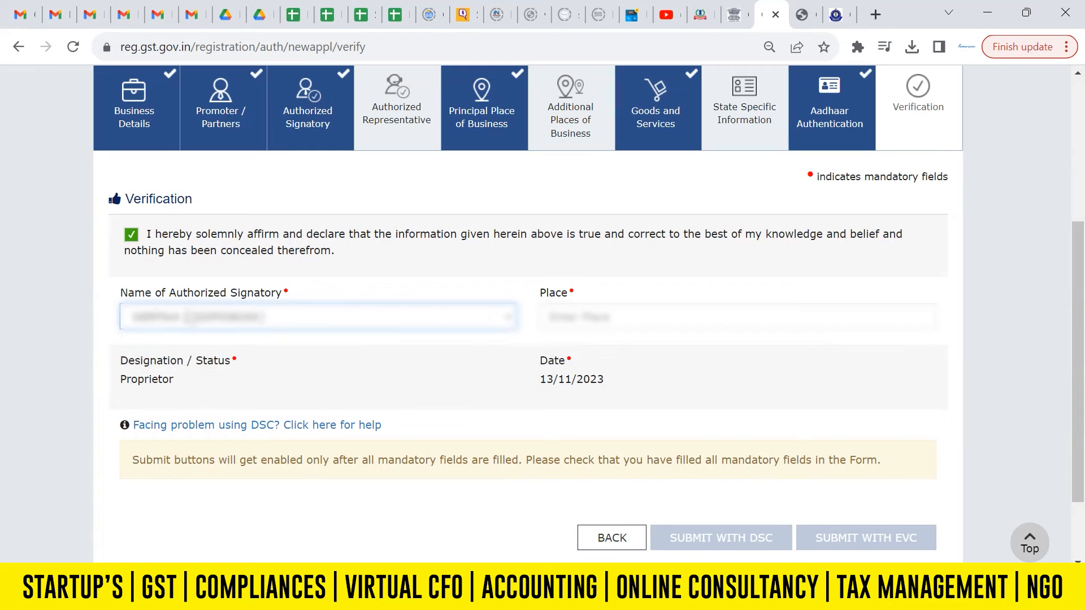
click(570, 317)
text(Delhi)
key(Tab)
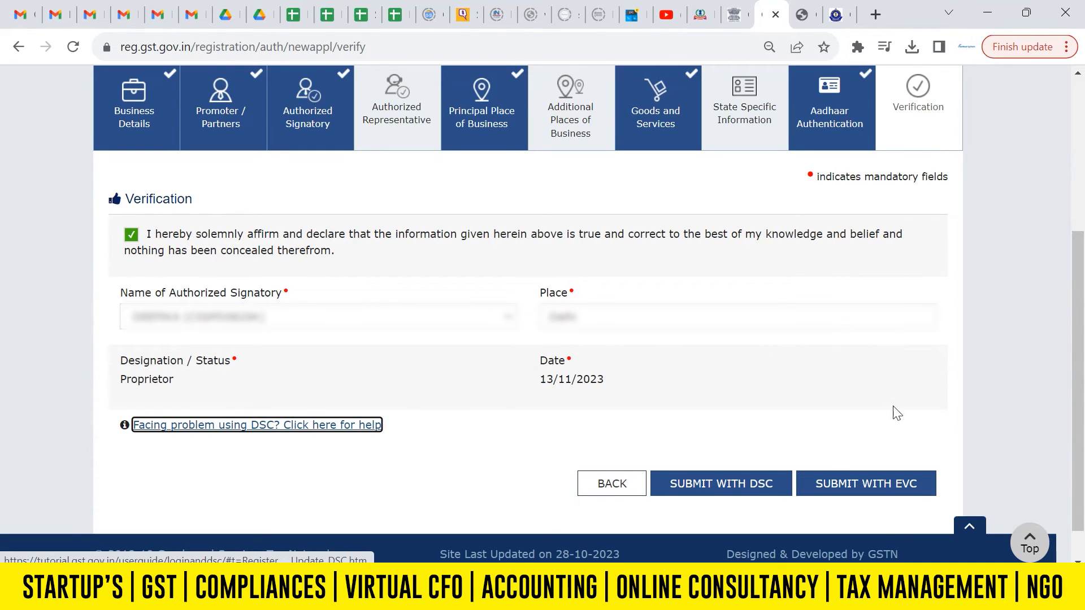
Submit the application with EVC to get the OTP, then view the biometric Aadhaar advisory.
click(876, 487)
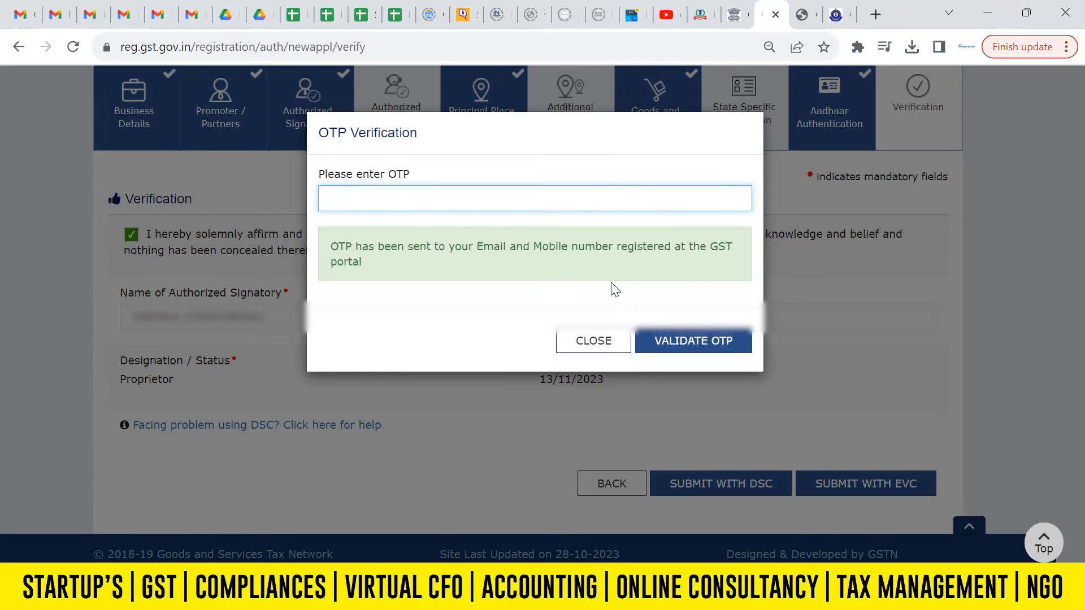
click(736, 14)
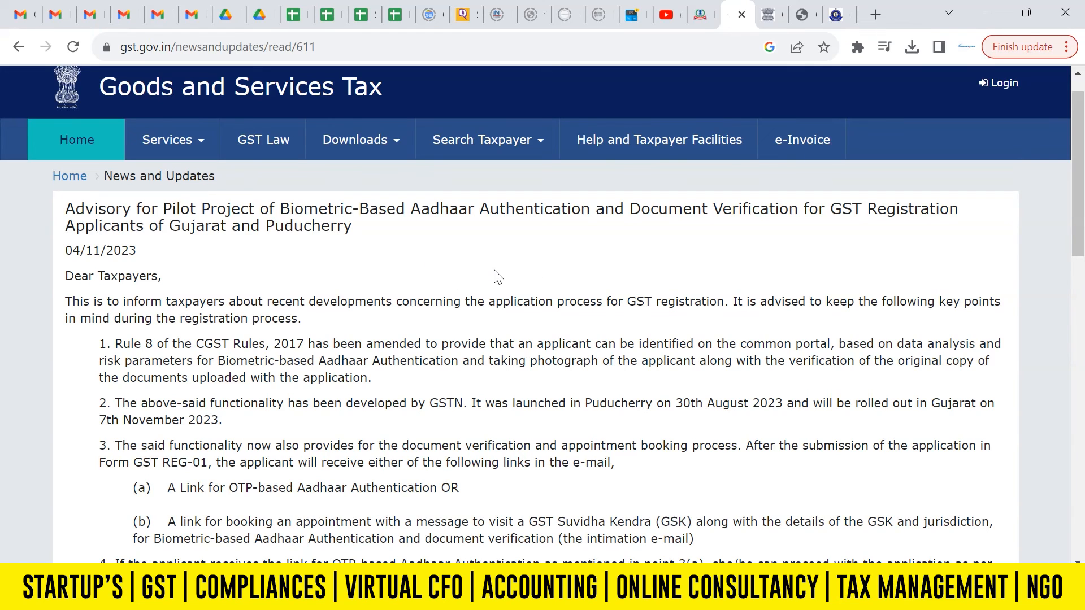
double_click(495, 209)
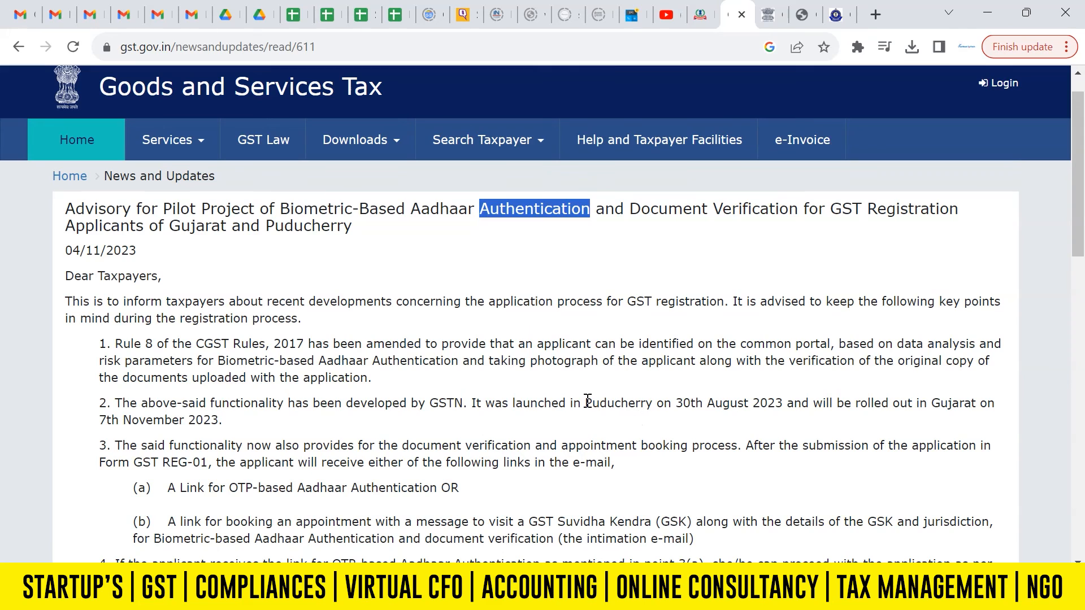
drag(586, 403, 768, 407)
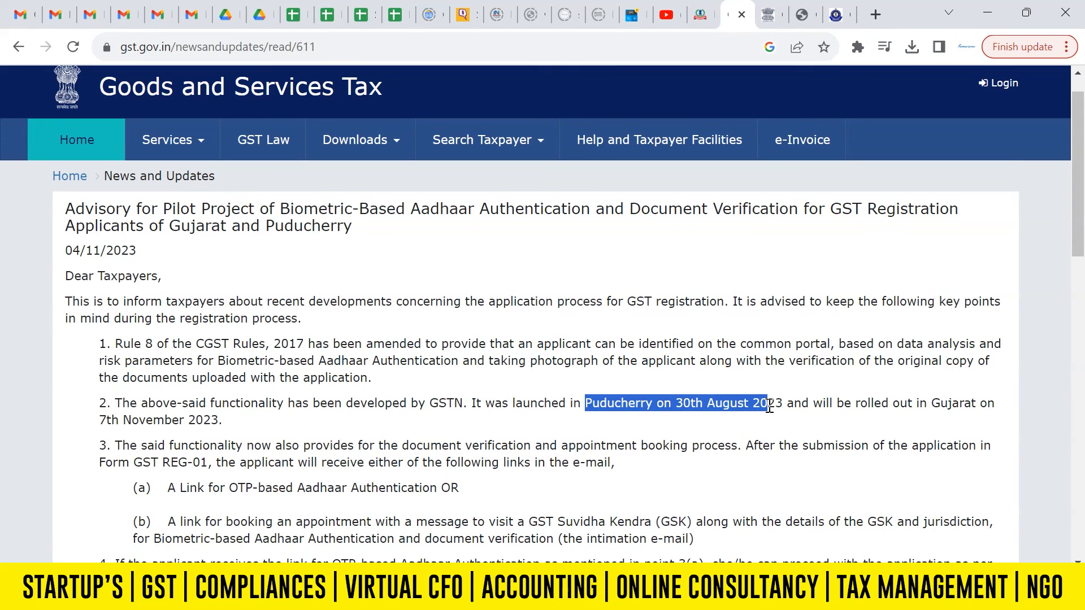
click(933, 406)
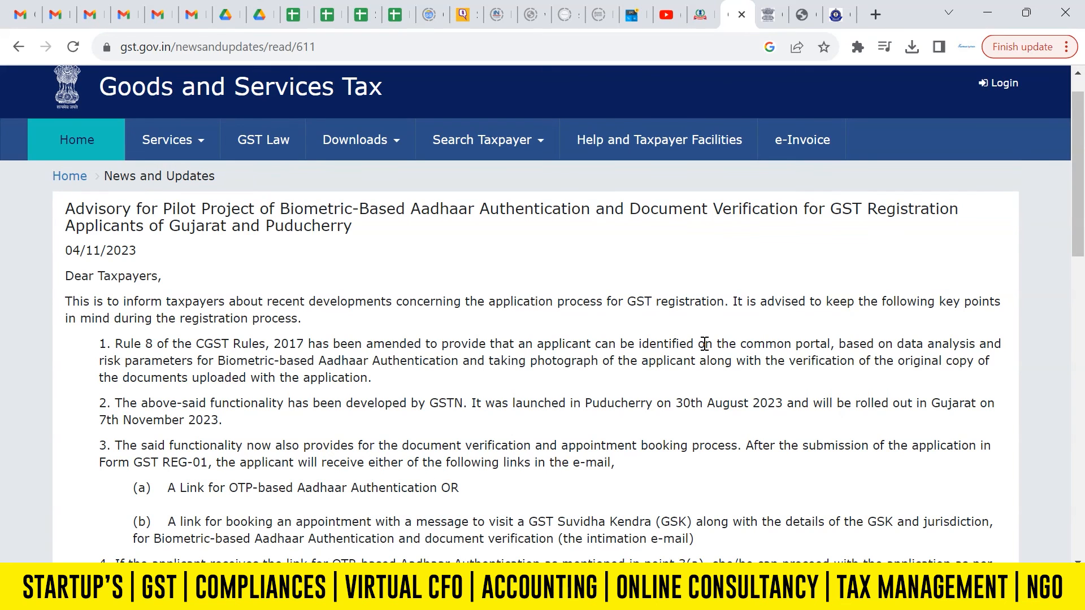
drag(1071, 250, 1080, 316)
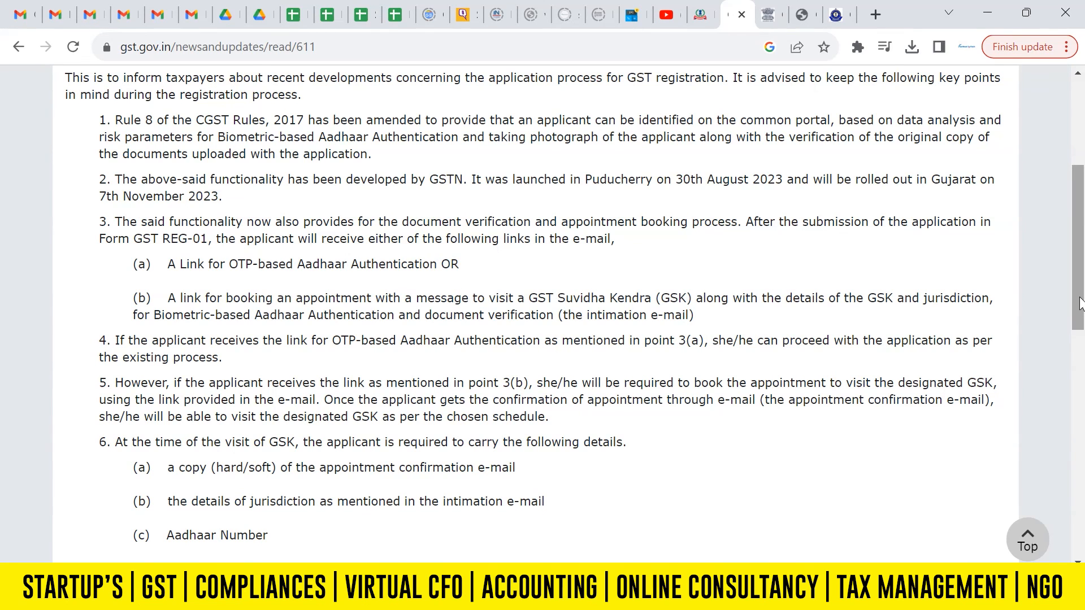
drag(1081, 299, 1083, 354)
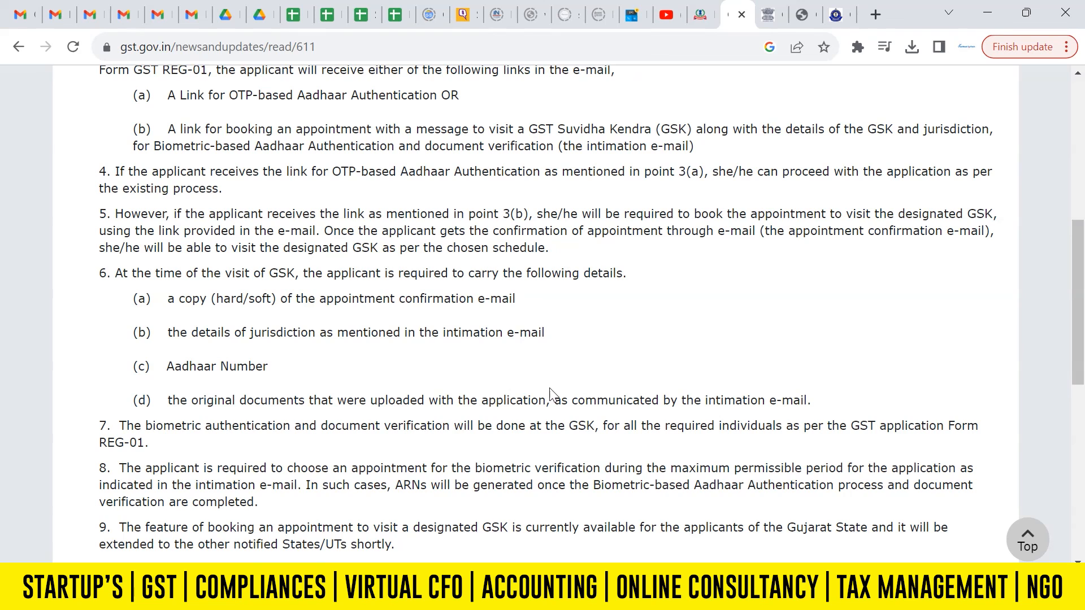
drag(1079, 350, 1079, 287)
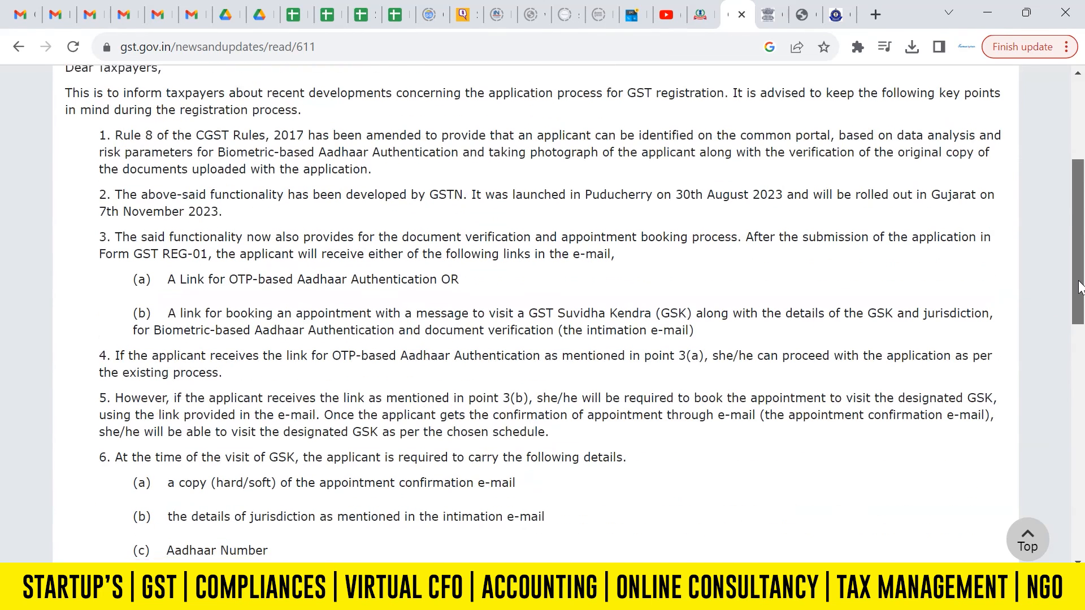